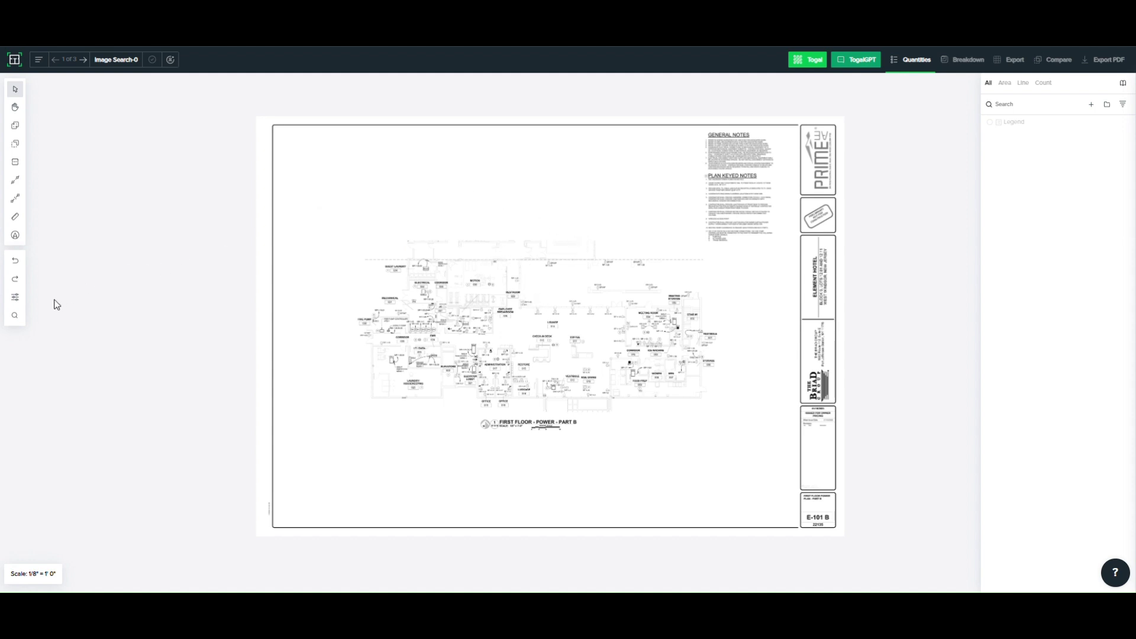
# Set the symbol search panel to search by image sample
pyautogui.click(23, 325)
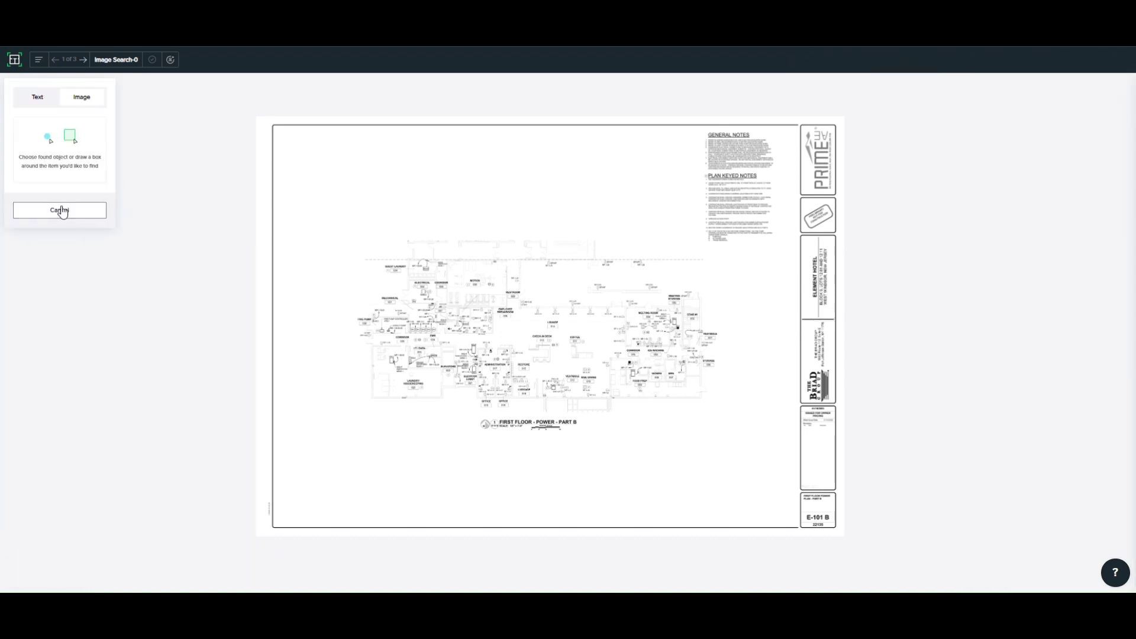
pyautogui.click(37, 103)
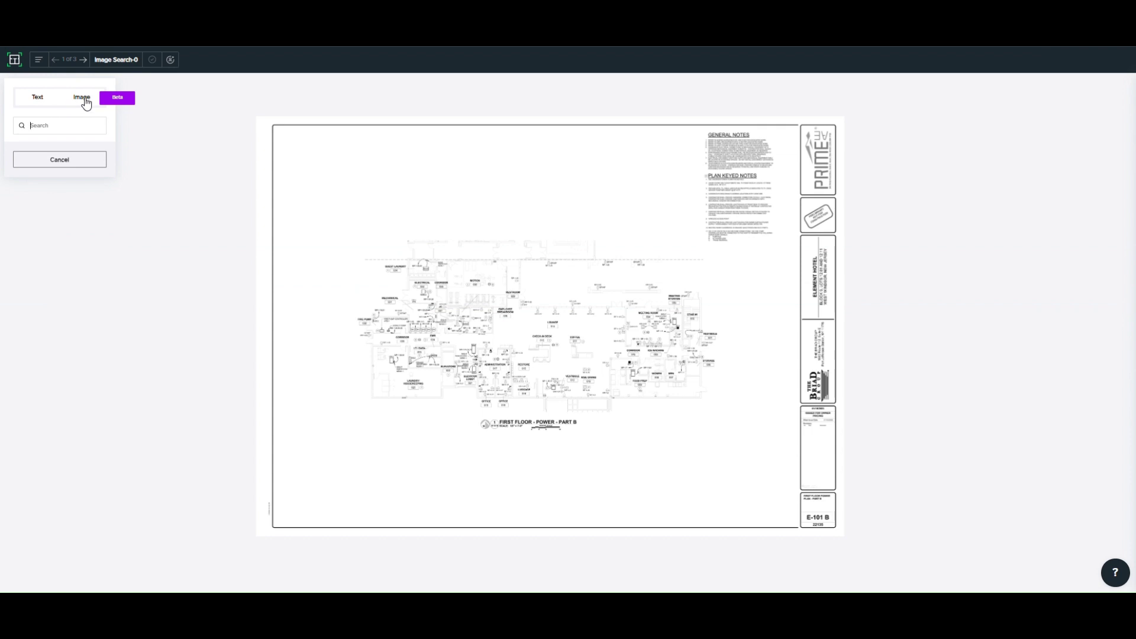
pyautogui.click(83, 98)
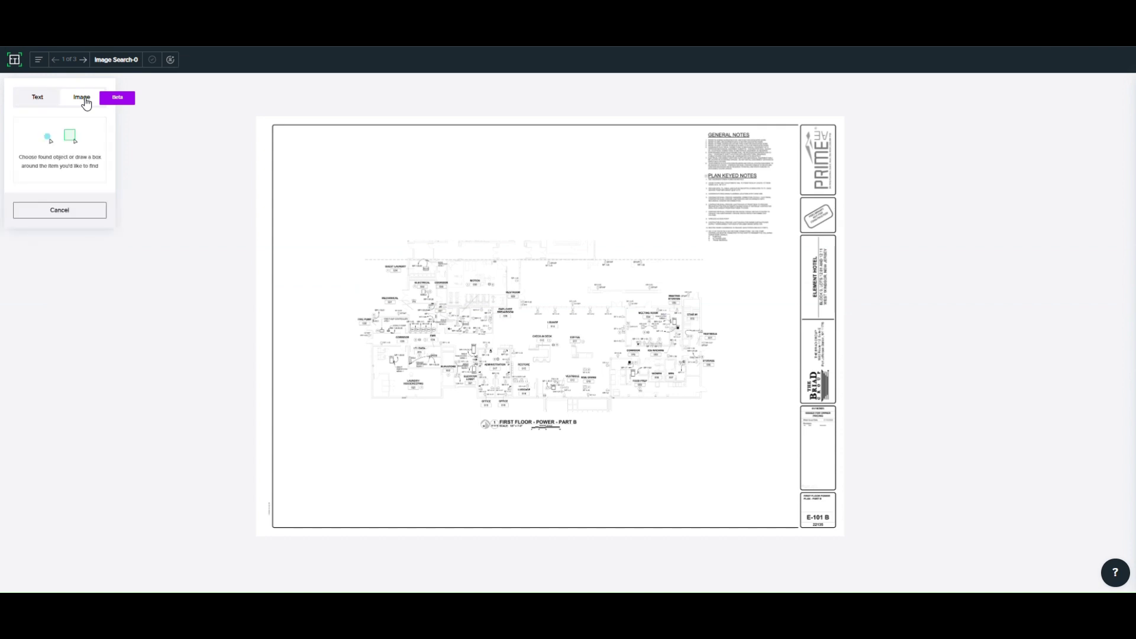
# Zoom in and box the RP-1-16 receptacle symbol near Administration 017 as the sample
pyautogui.scroll(5, 477, 376)
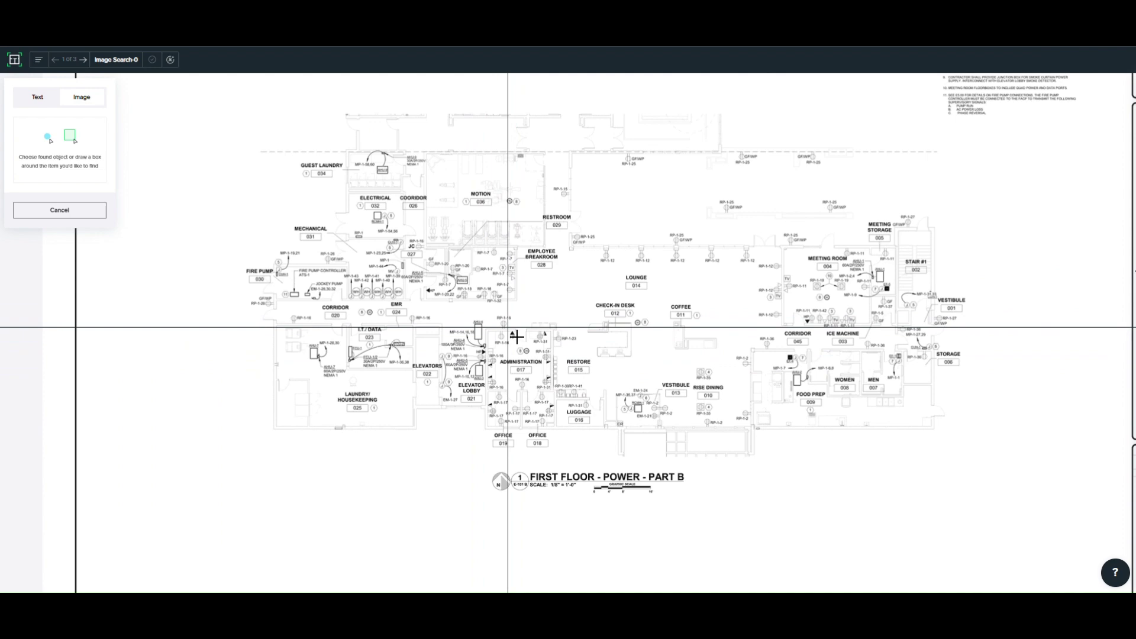
pyautogui.scroll(5, 516, 337)
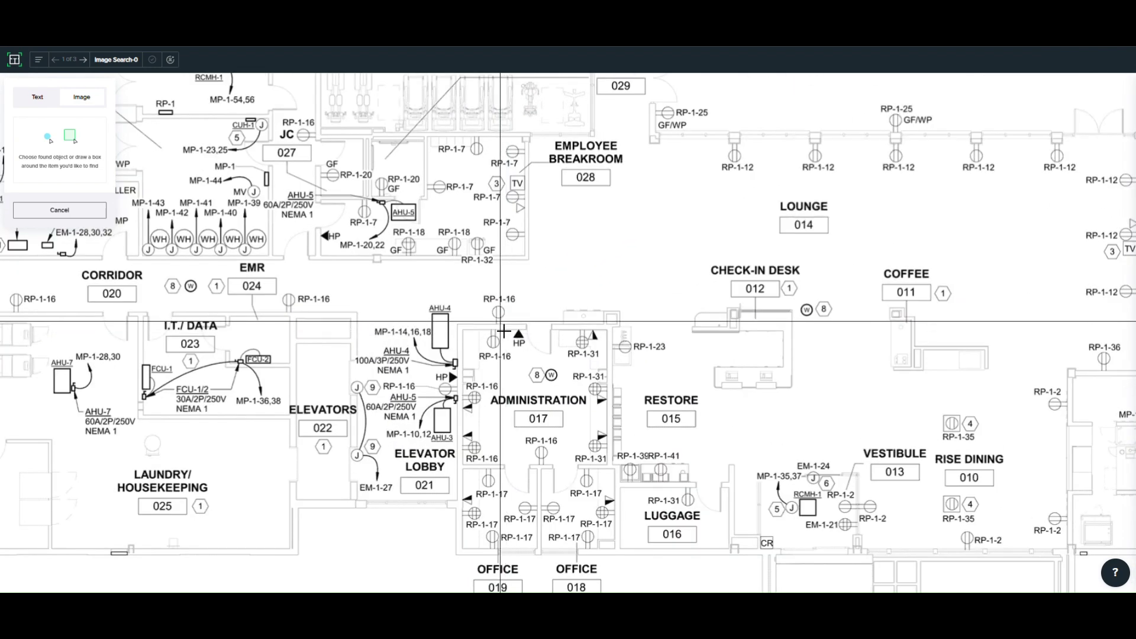
pyautogui.scroll(3, 517, 341)
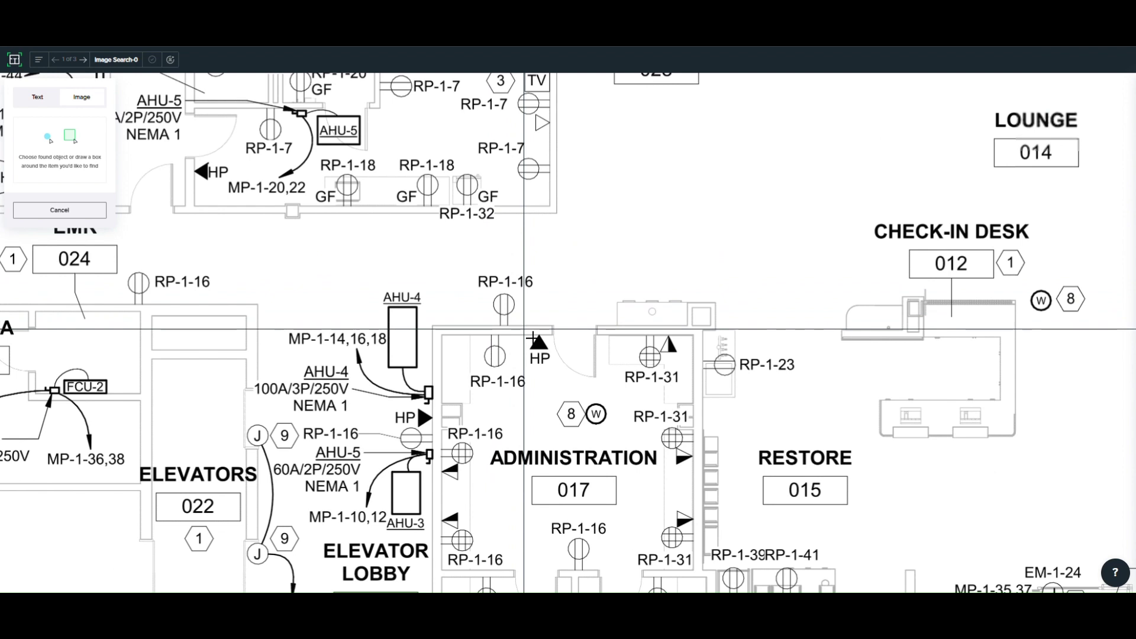
pyautogui.scroll(2, 524, 329)
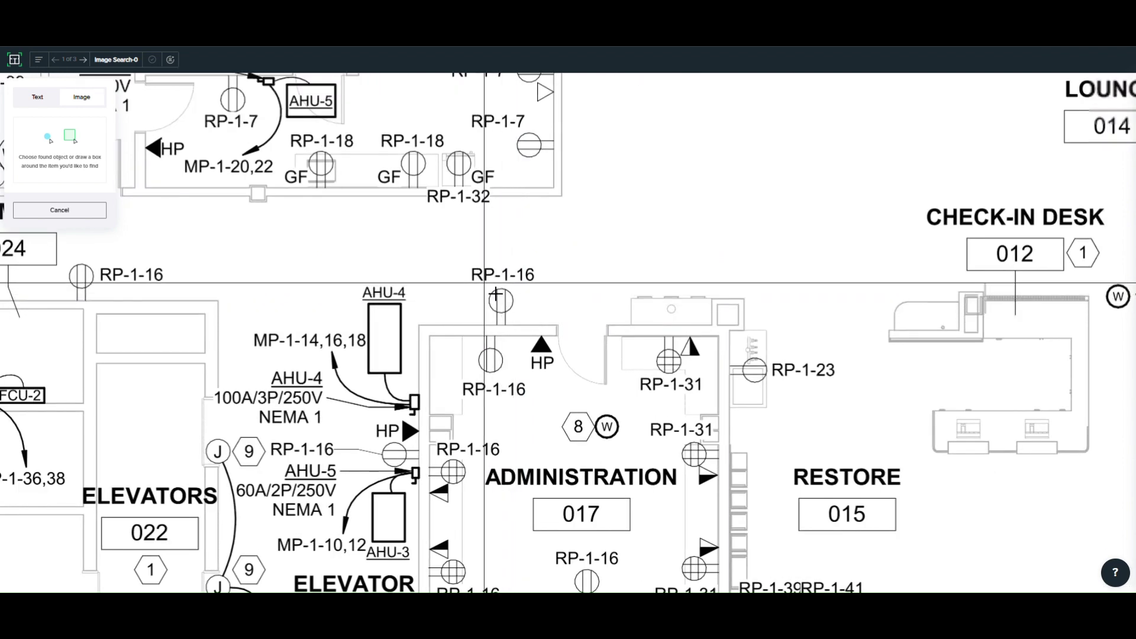
pyautogui.moveTo(485, 284); pyautogui.dragTo(527, 335)
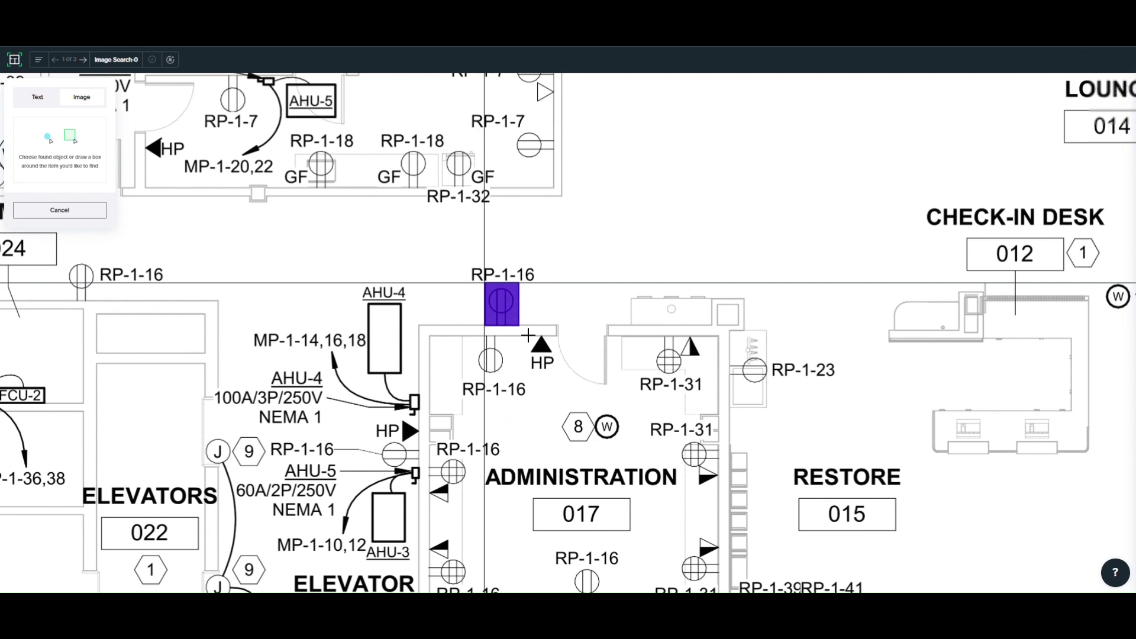
# Confirm the receptacle sample and run the image search, returning 79 matches
pyautogui.moveTo(528, 335); pyautogui.dragTo(528, 334)
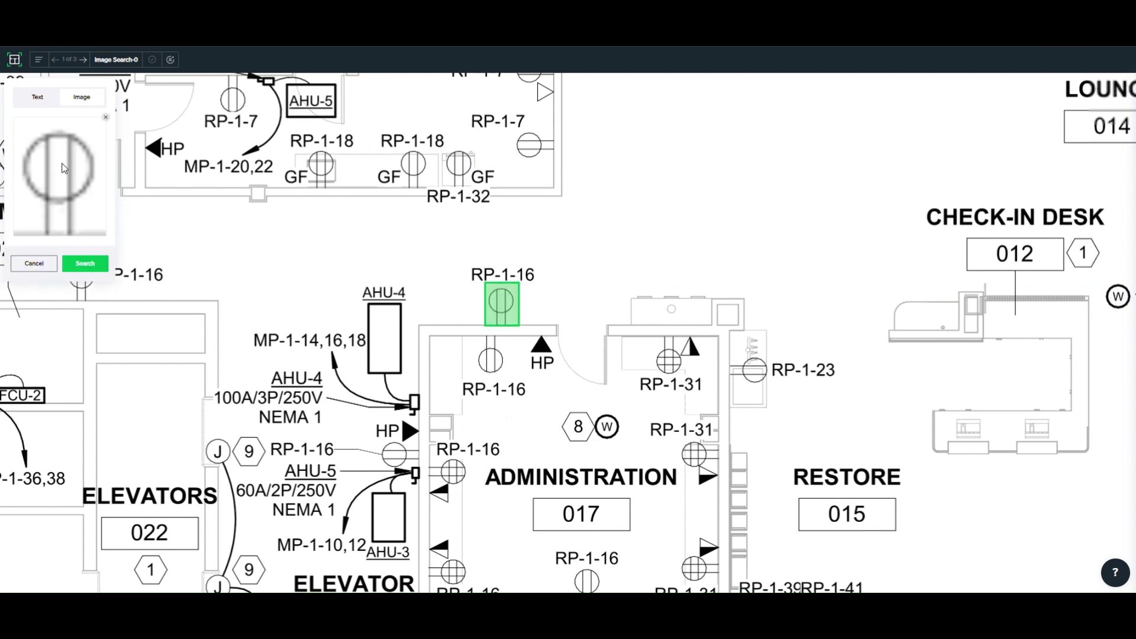
pyautogui.click(84, 264)
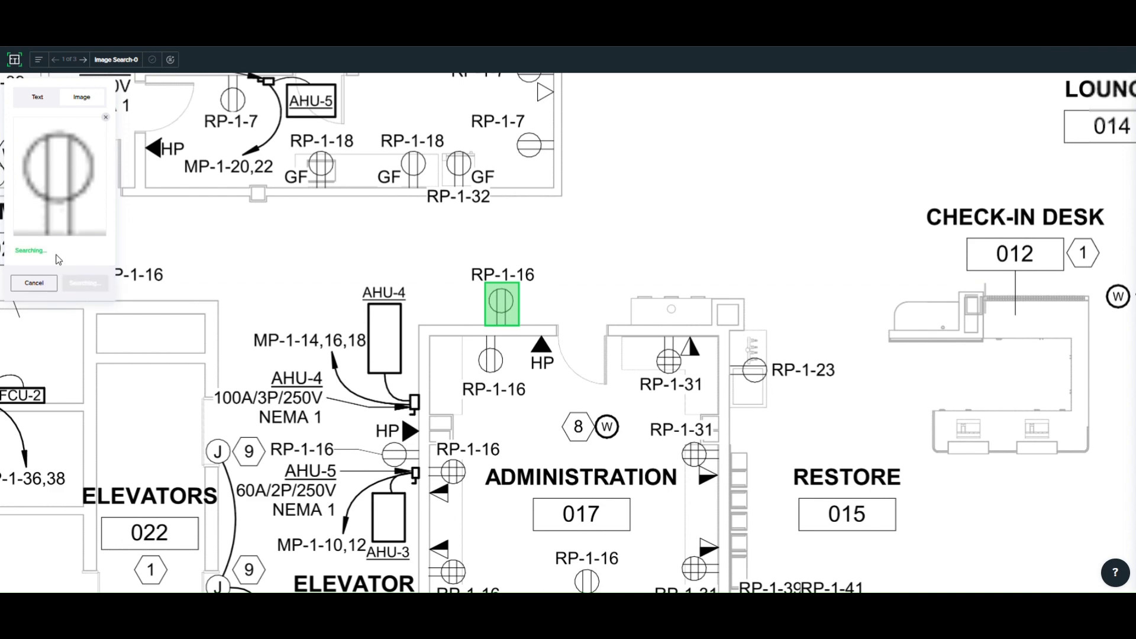
pyautogui.scroll(-8, 270, 326)
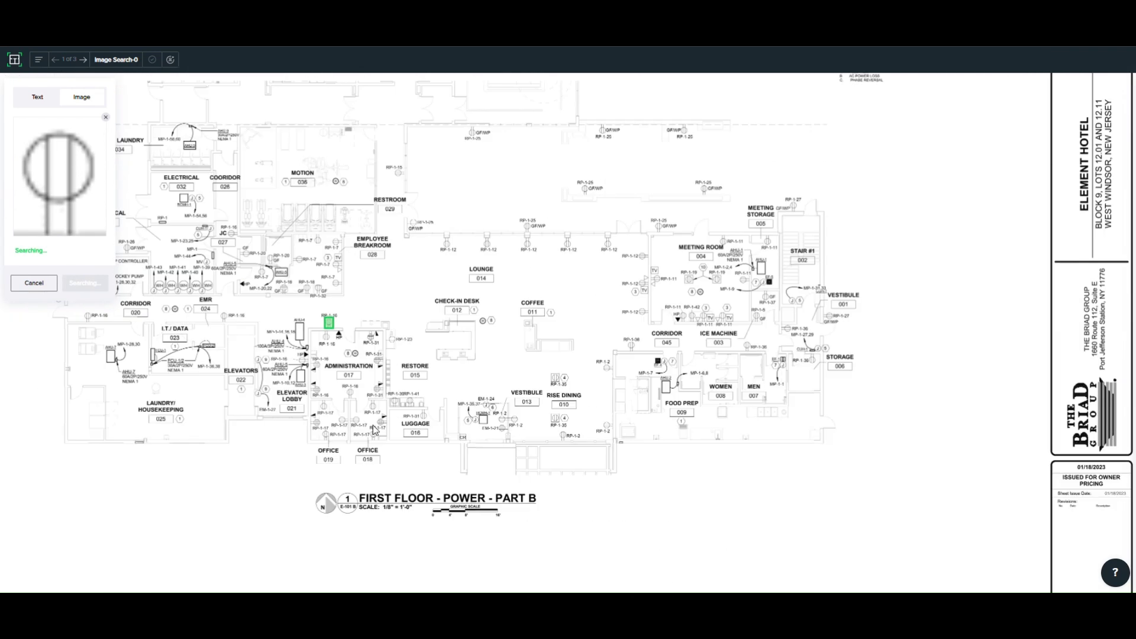
pyautogui.moveTo(406, 427); pyautogui.dragTo(566, 414)
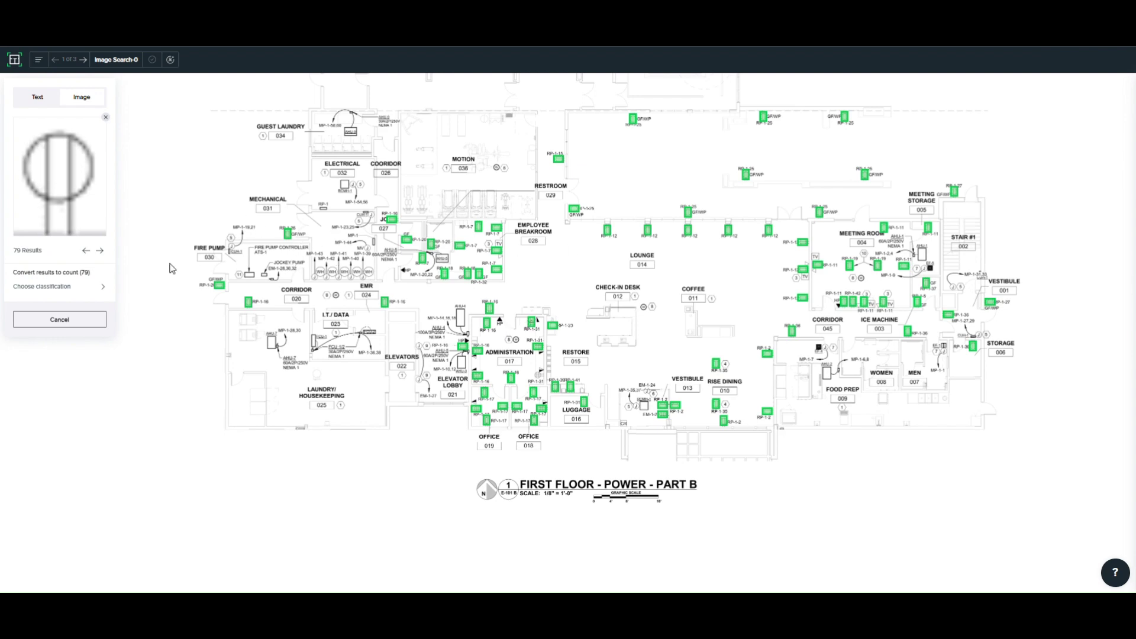
# Step through the first six receptacle matches, ending near Meeting Storage
pyautogui.click(101, 251)
pyautogui.click(101, 251)
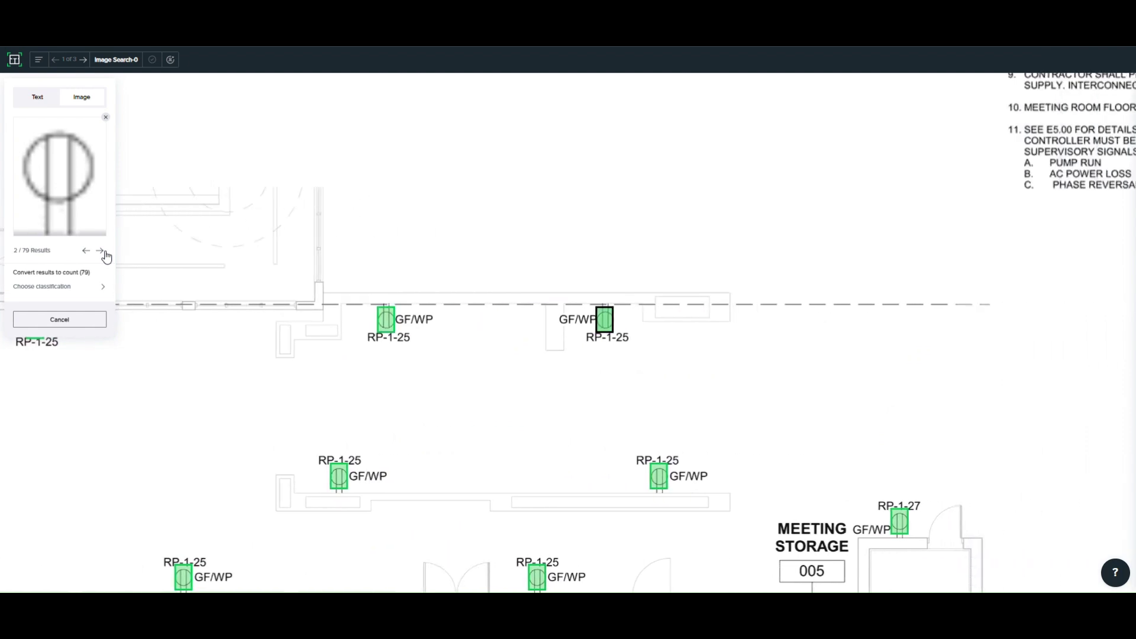
pyautogui.click(101, 251)
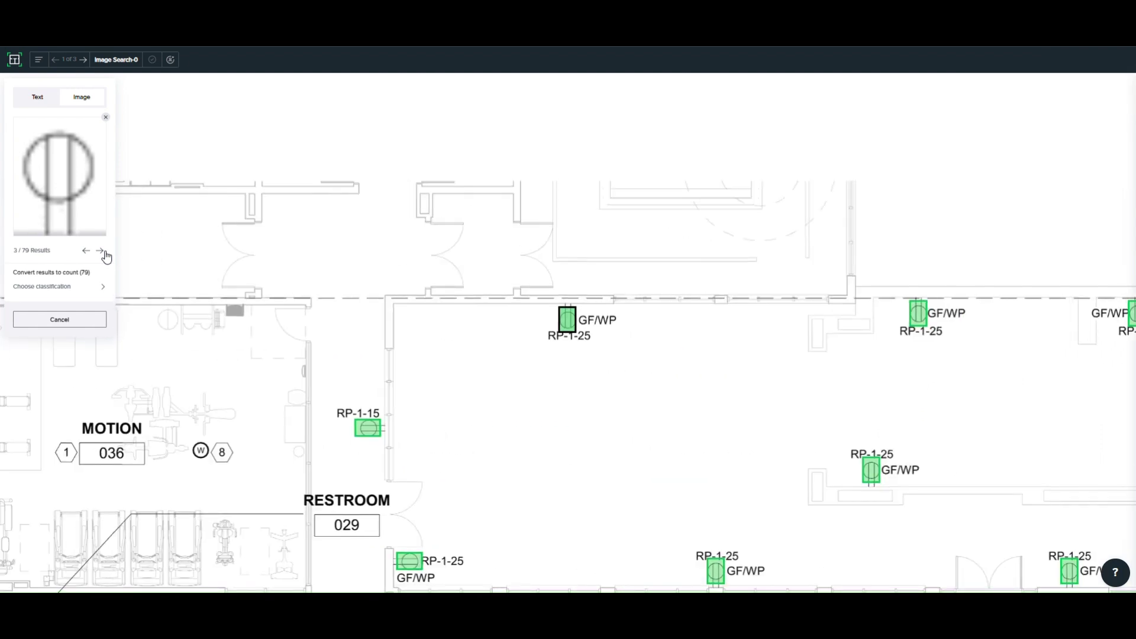
pyautogui.click(101, 251)
pyautogui.click(101, 251)
pyautogui.click(101, 251)
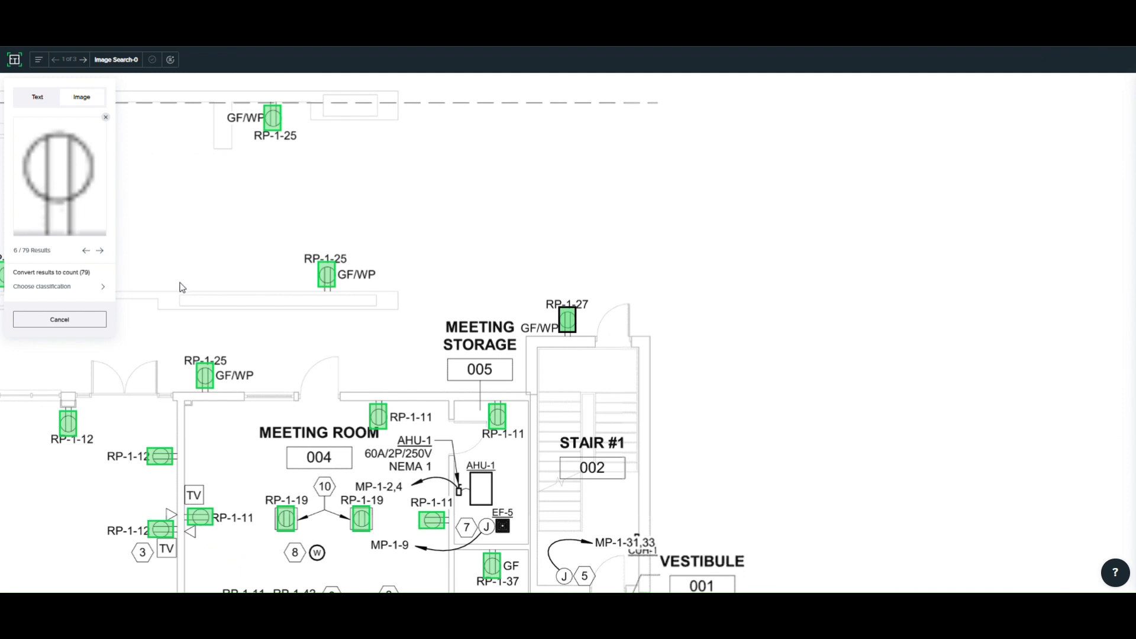
# Create a magenta-triangle 'Duplex Outlets' count classification and convert all 79 matches into it
pyautogui.click(90, 287)
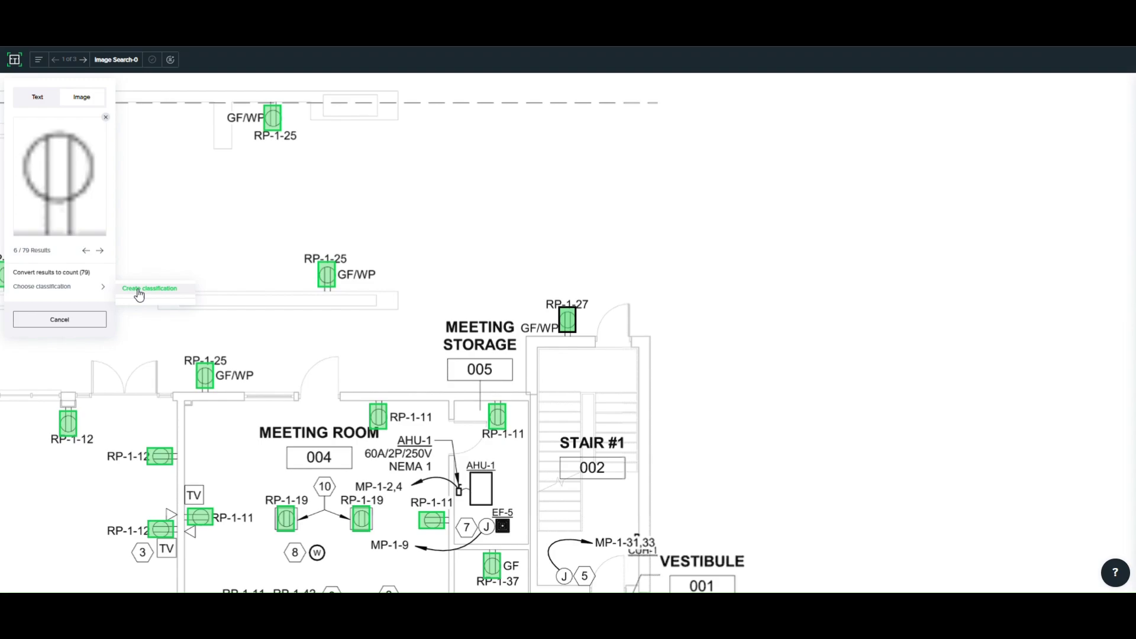
pyautogui.click(139, 290)
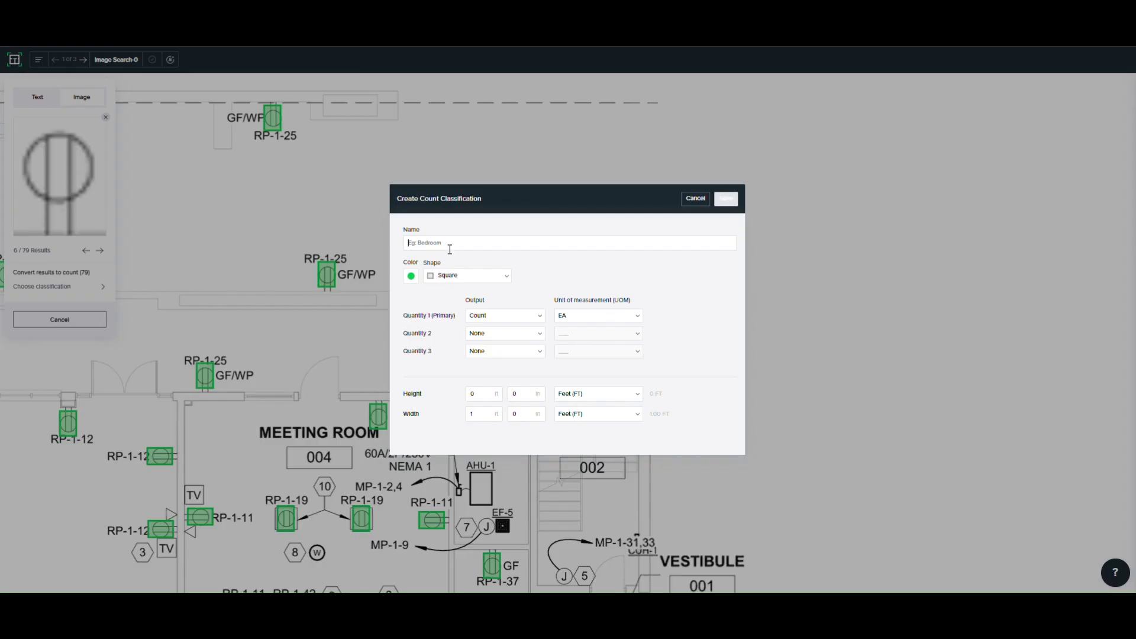
pyautogui.write('Duplex OUulets')
pyautogui.click(410, 276)
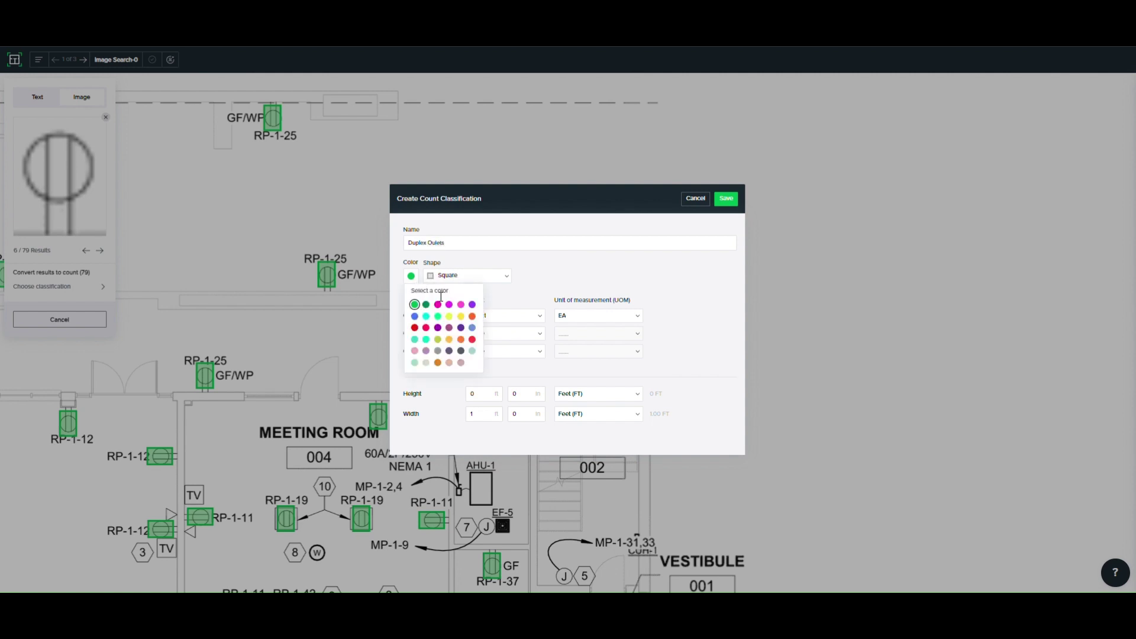
pyautogui.click(448, 299)
pyautogui.click(438, 243)
pyautogui.write('t')
pyautogui.click(484, 279)
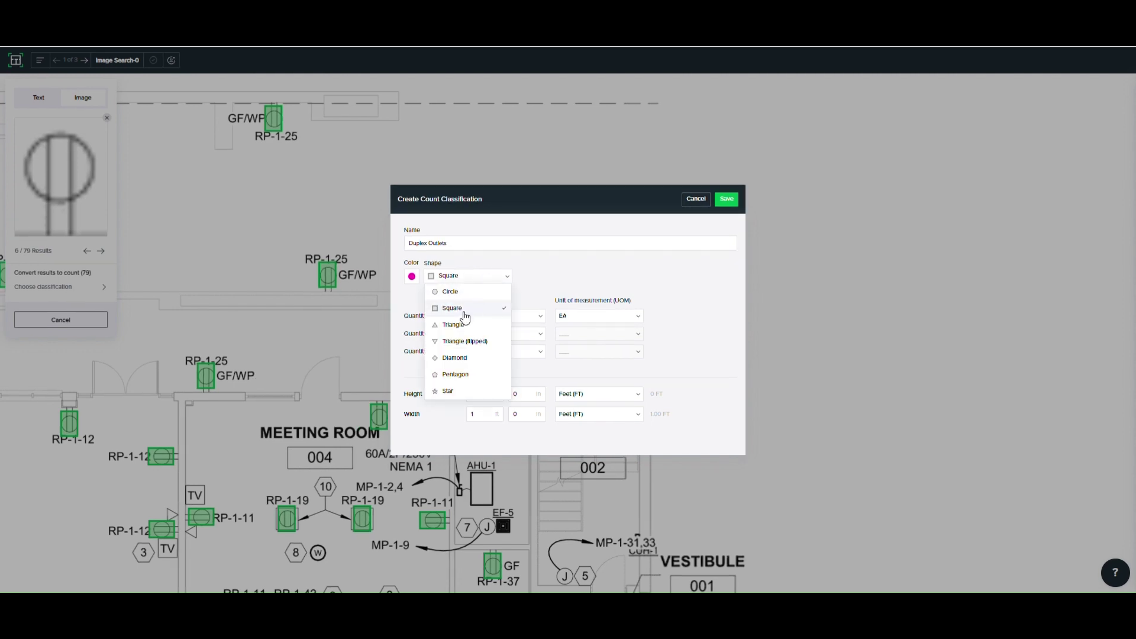
pyautogui.click(456, 326)
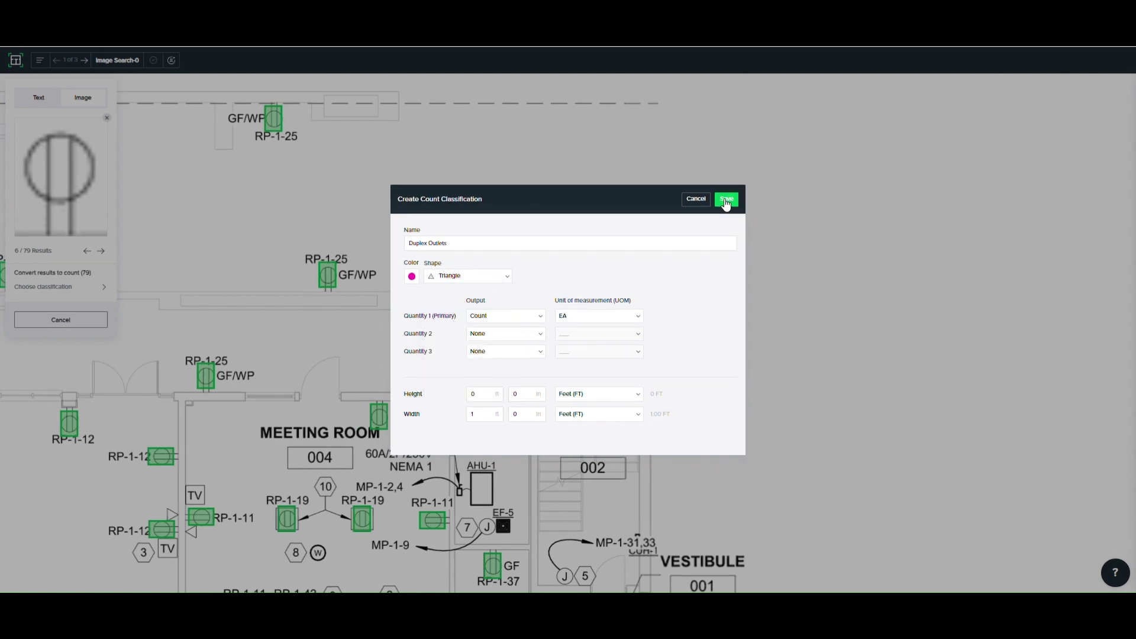
pyautogui.click(726, 201)
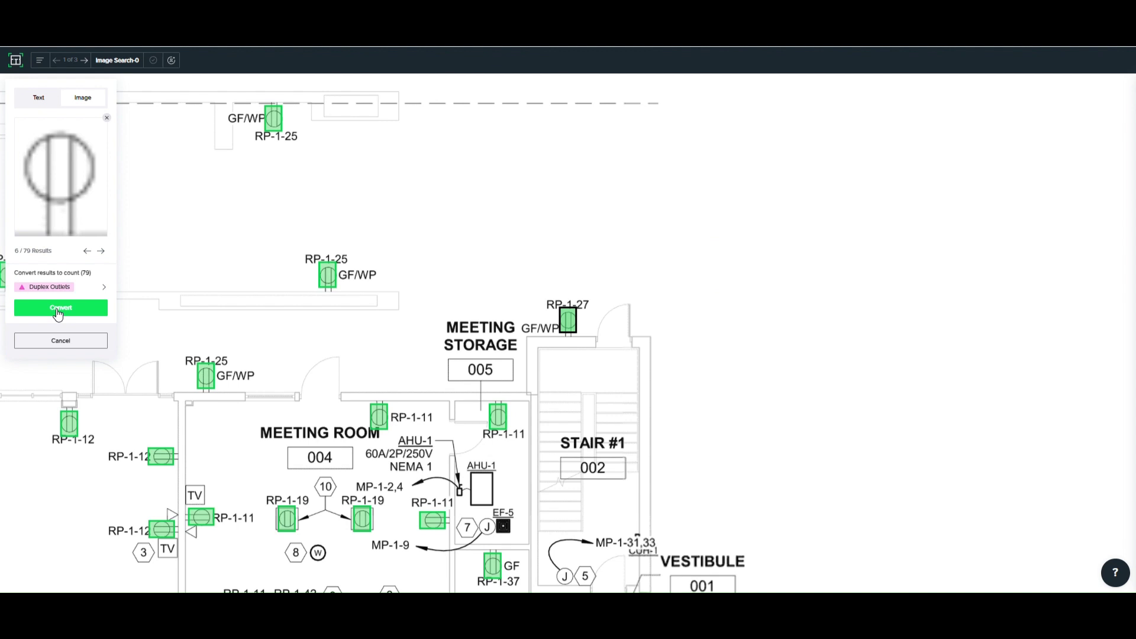
pyautogui.click(60, 308)
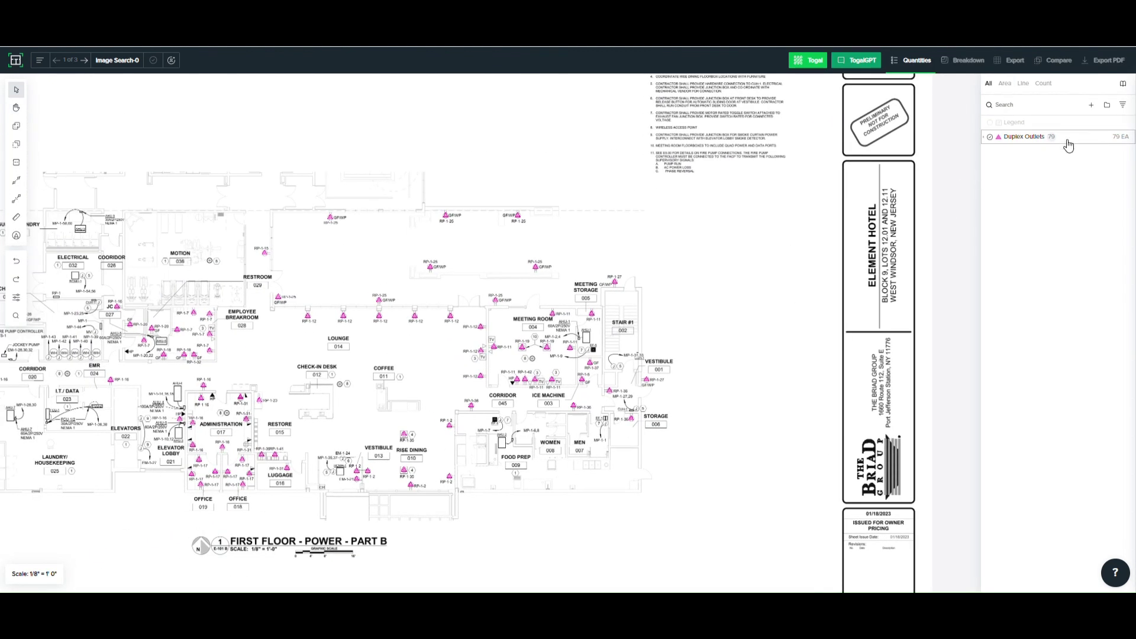
# Move to the next sheet and zoom toward the entrance area of the ceiling plan
pyautogui.click(87, 62)
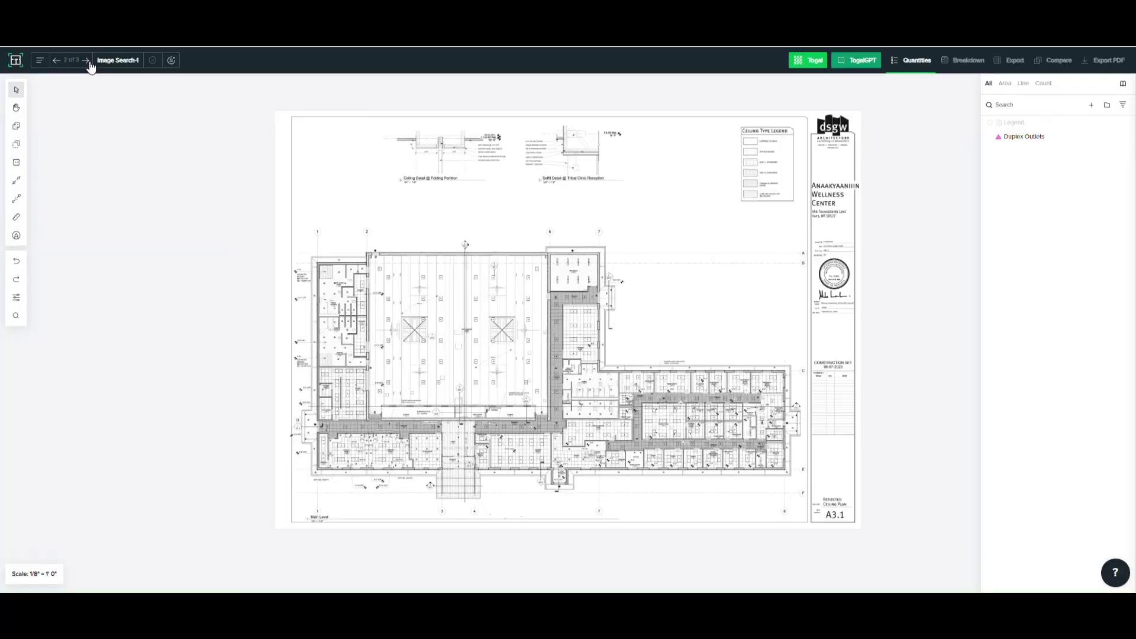
pyautogui.scroll(6, 441, 480)
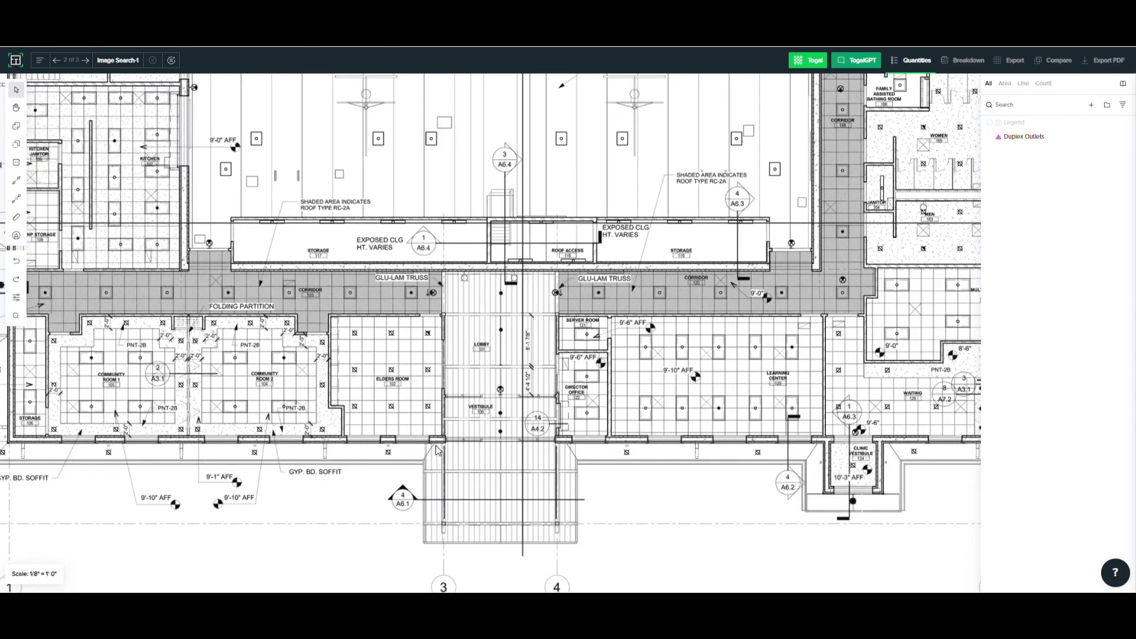
pyautogui.moveTo(448, 463); pyautogui.dragTo(452, 393)
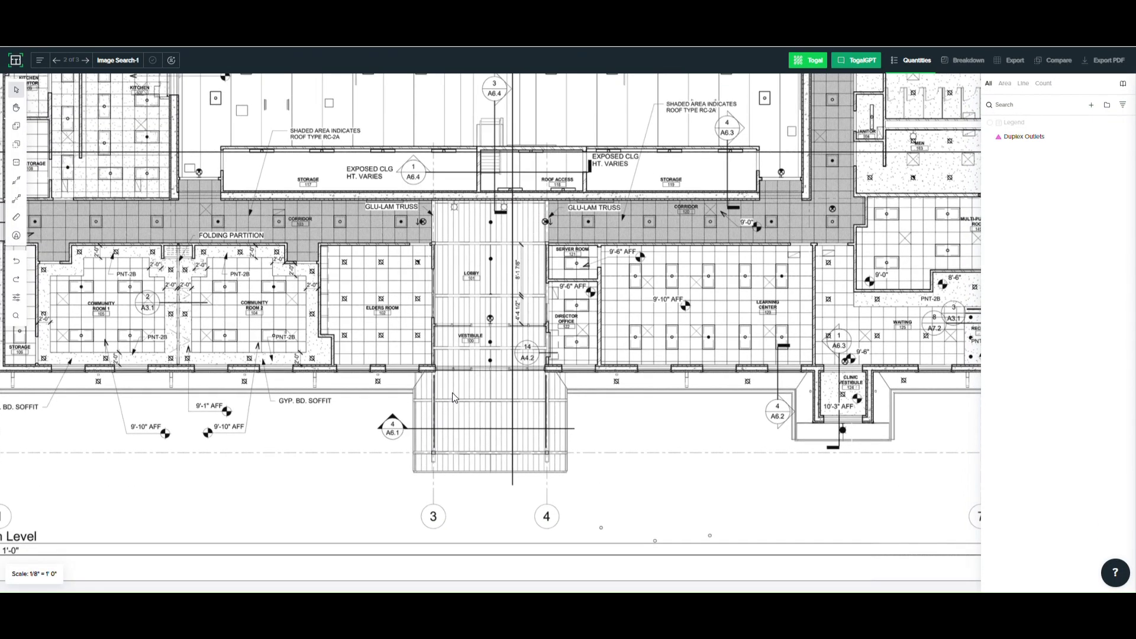
pyautogui.scroll(5, 424, 398)
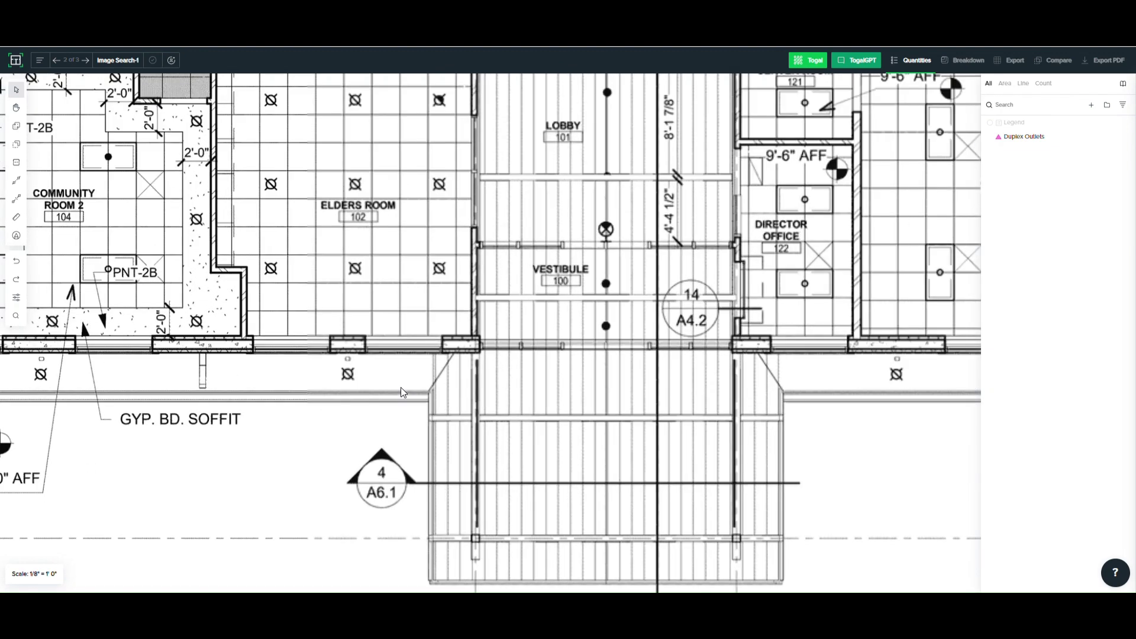
# Run an image search using the crossed-circle light fixture symbol as the sample, finding 111 matches
pyautogui.click(16, 320)
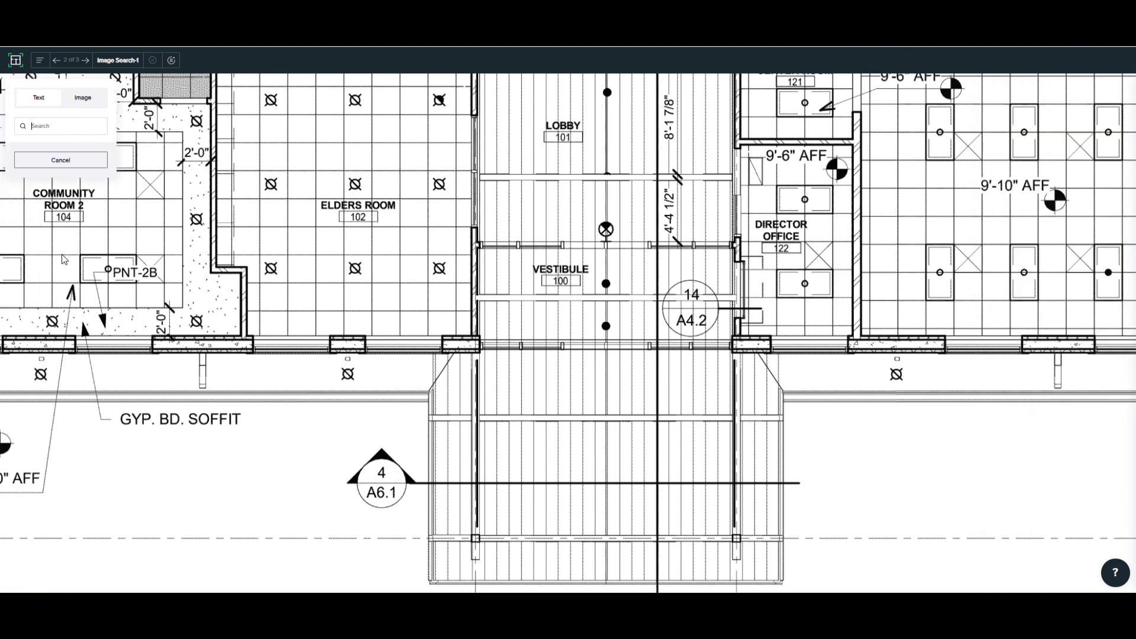
pyautogui.click(83, 97)
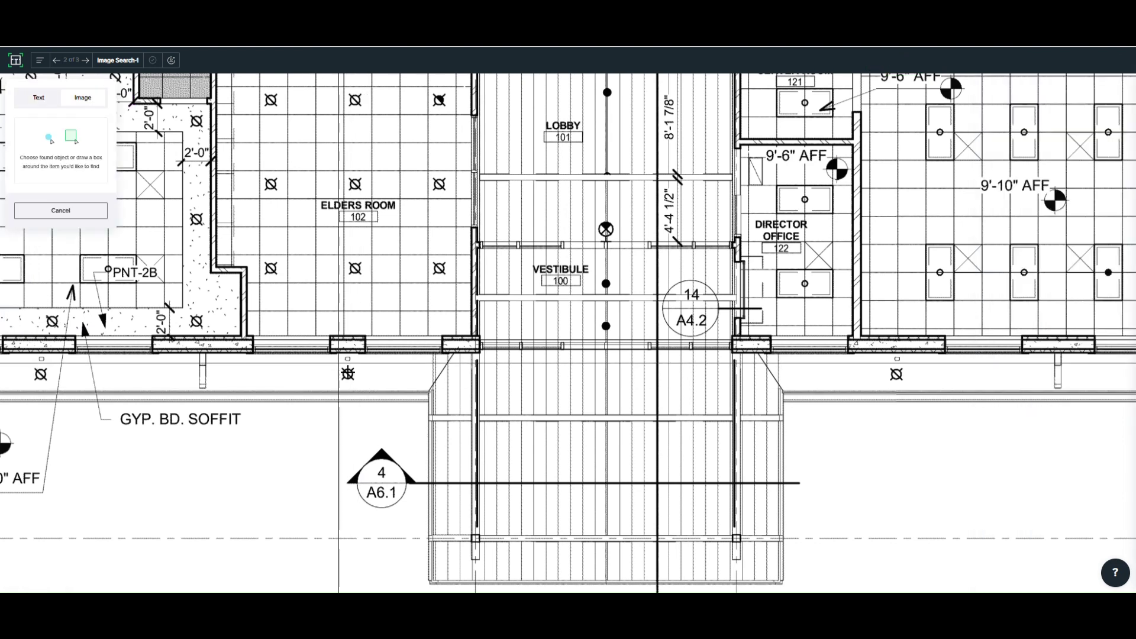
pyautogui.click(349, 374)
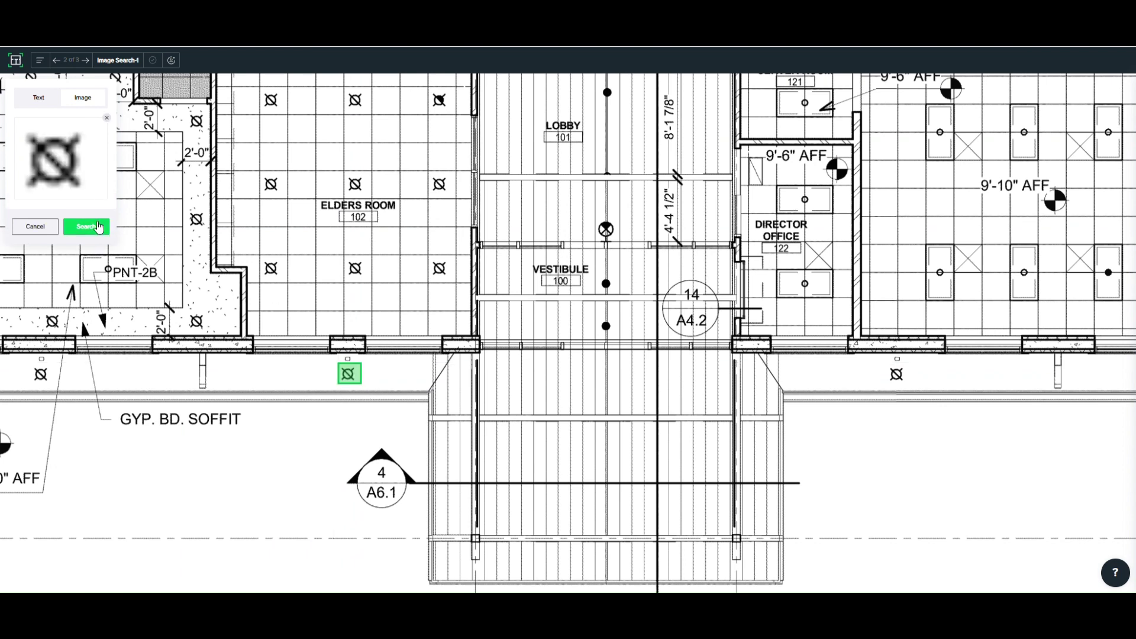
pyautogui.click(98, 227)
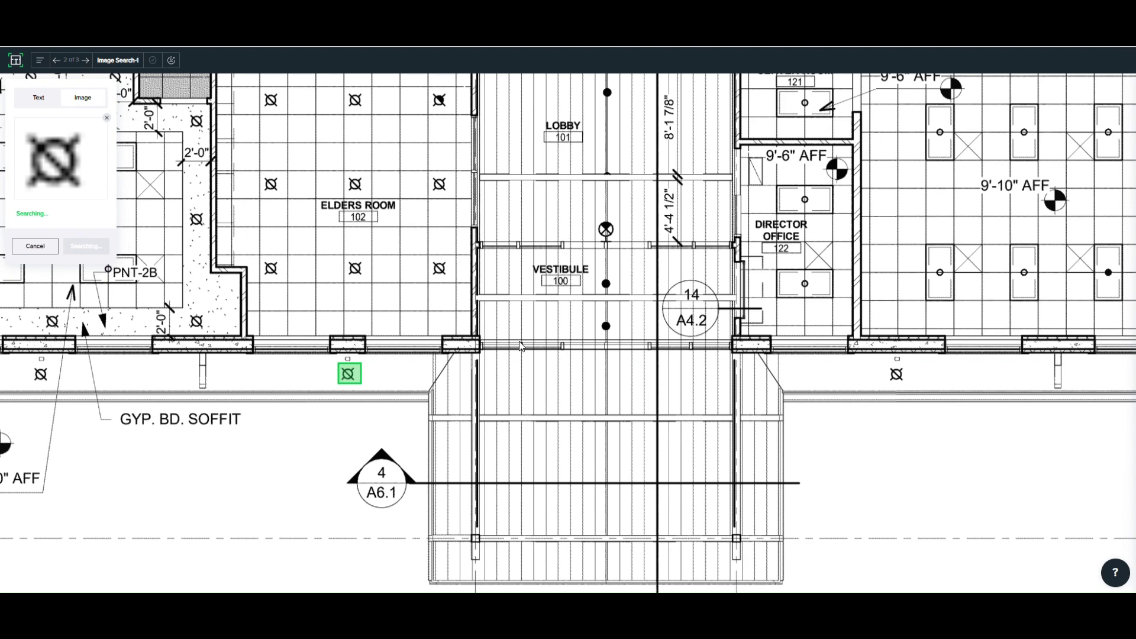
# Zoom and pan around sheet A3.1 to check the fixture matches in Women 165 and the Exercise Room
pyautogui.scroll(-8, 520, 346)
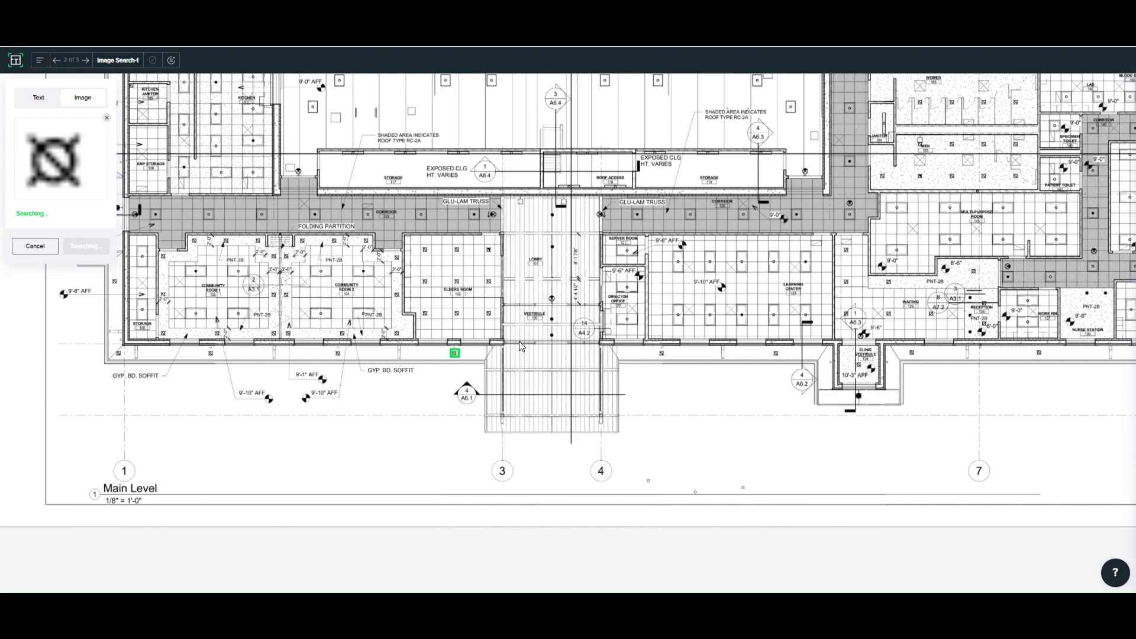
pyautogui.scroll(-5, 532, 325)
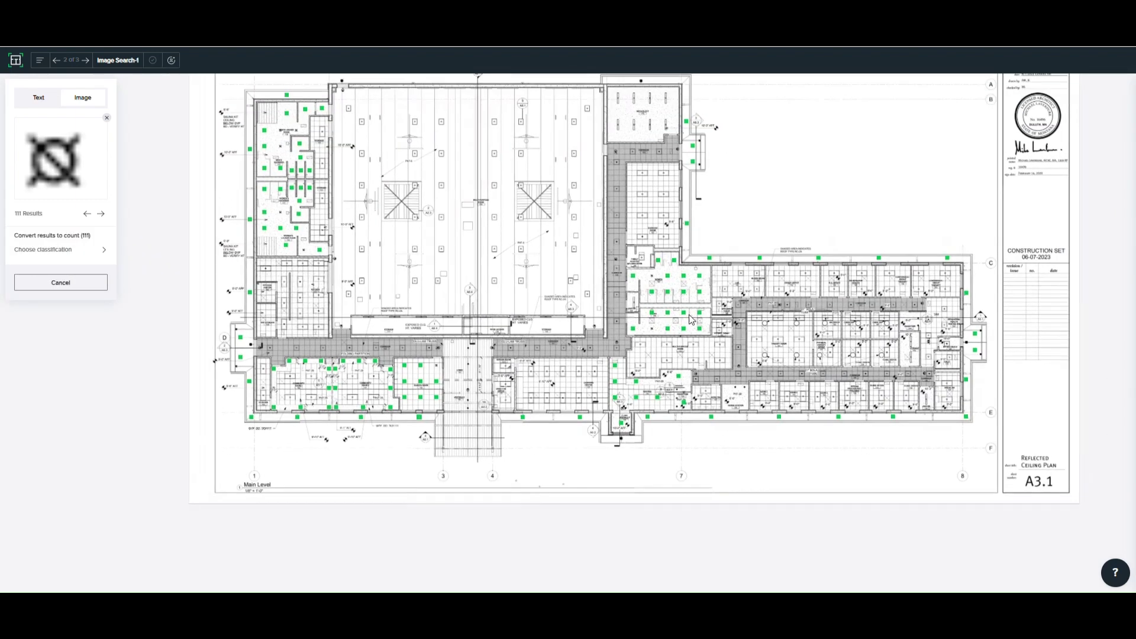
pyautogui.scroll(4, 683, 223)
pyautogui.scroll(4, 678, 352)
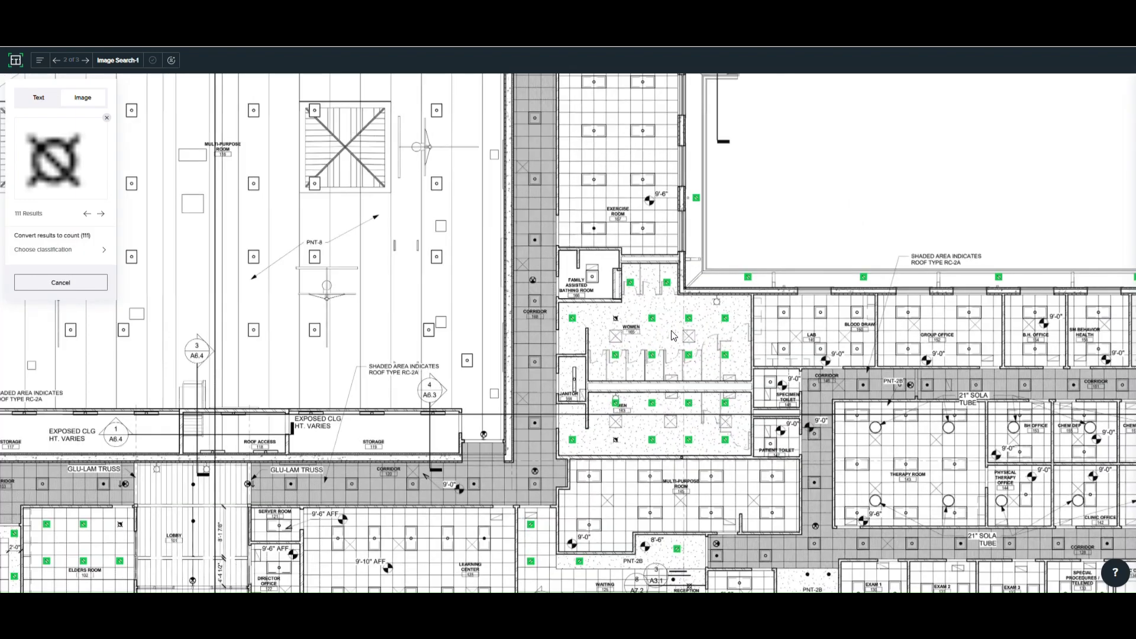
pyautogui.scroll(3, 530, 329)
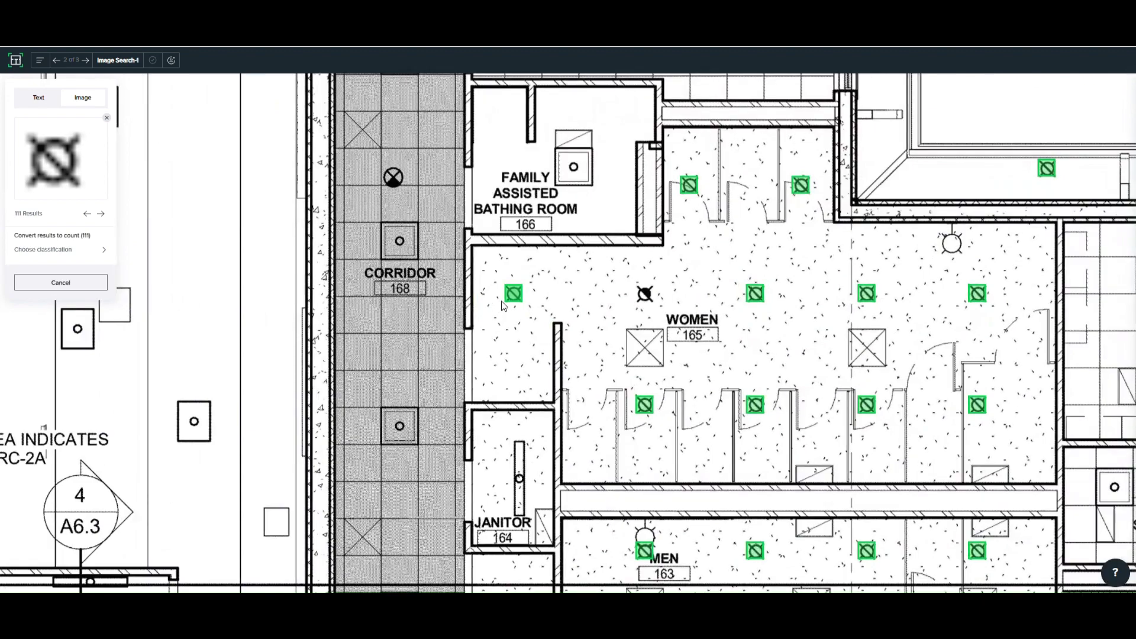
pyautogui.scroll(2, 502, 305)
pyautogui.scroll(-5, 522, 308)
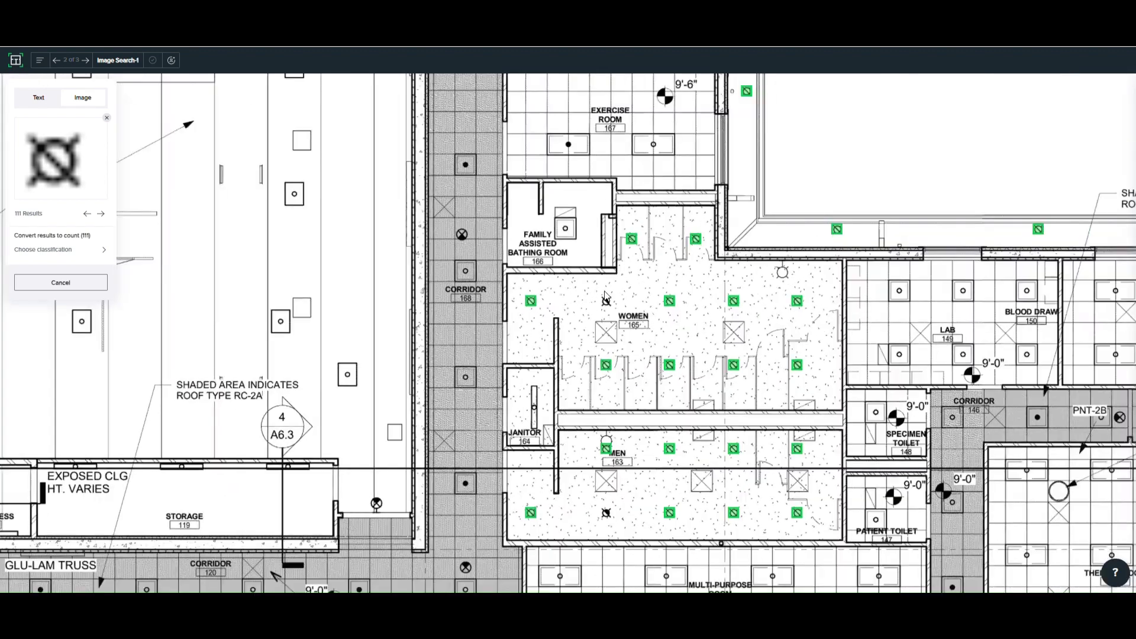
pyautogui.scroll(1, 720, 269)
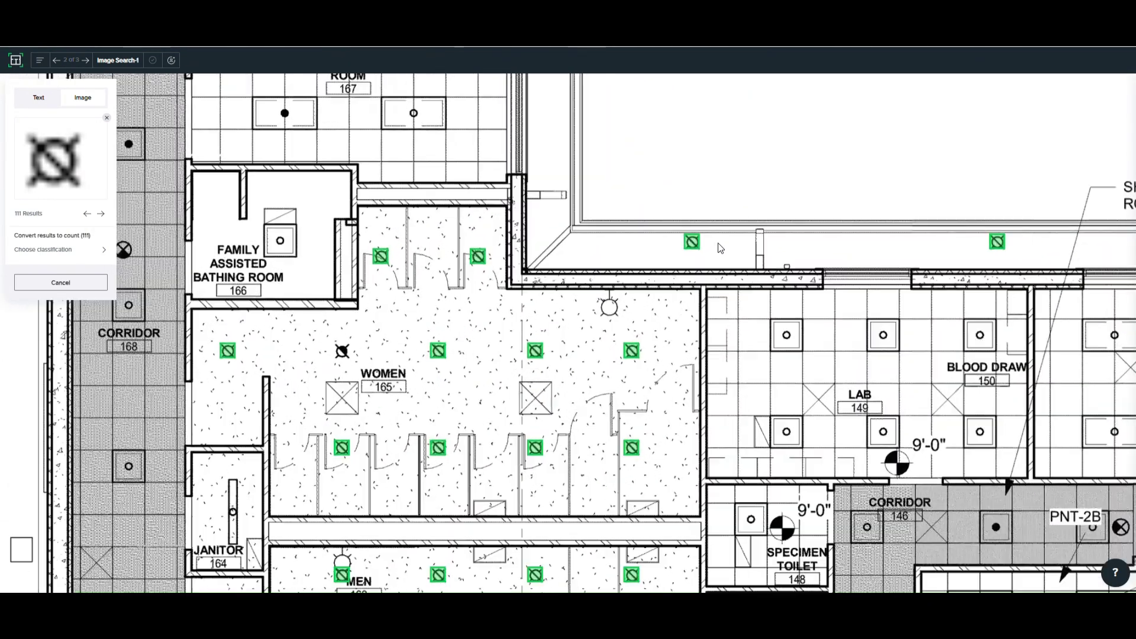
pyautogui.scroll(3, 720, 248)
pyautogui.moveTo(405, 297); pyautogui.dragTo(689, 236)
pyautogui.scroll(3, 507, 355)
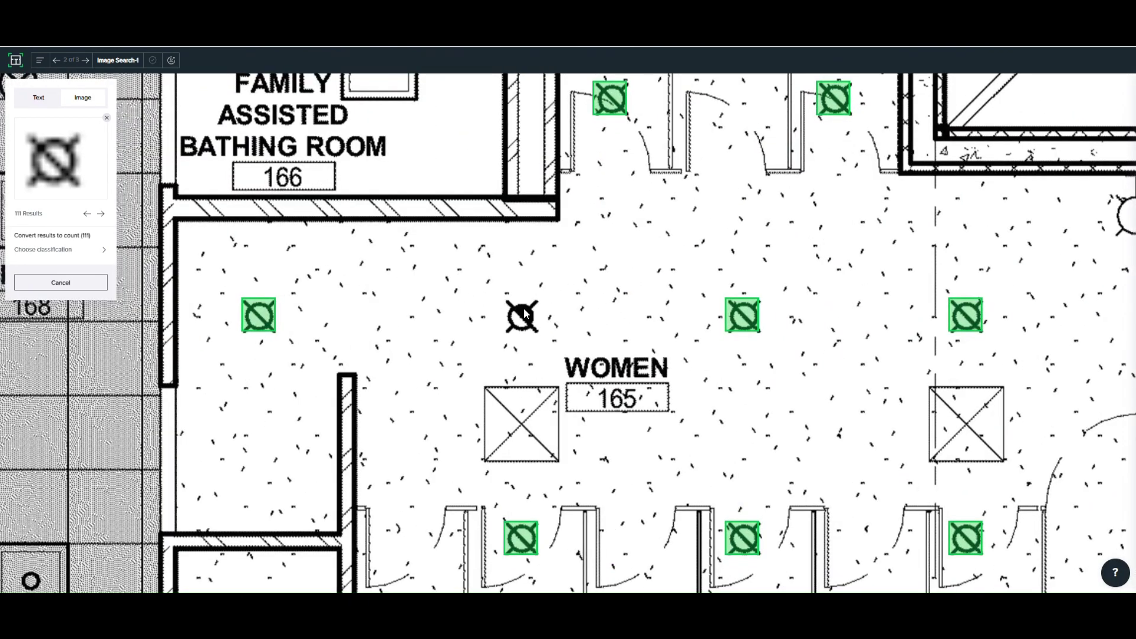
pyautogui.scroll(-6, 520, 316)
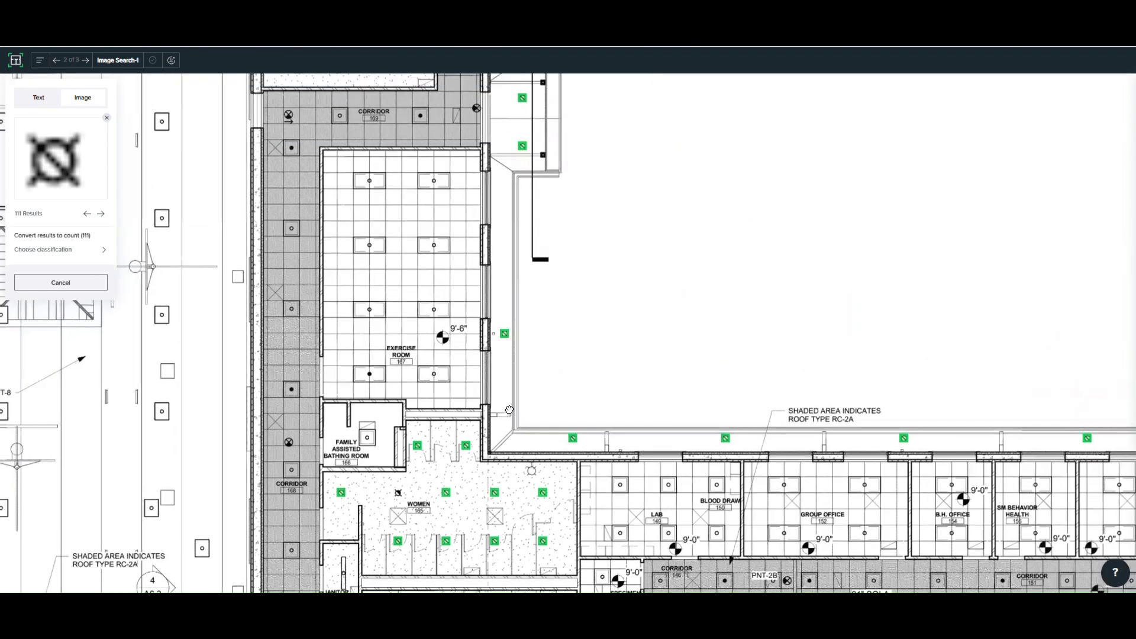
pyautogui.moveTo(509, 410); pyautogui.dragTo(633, 542)
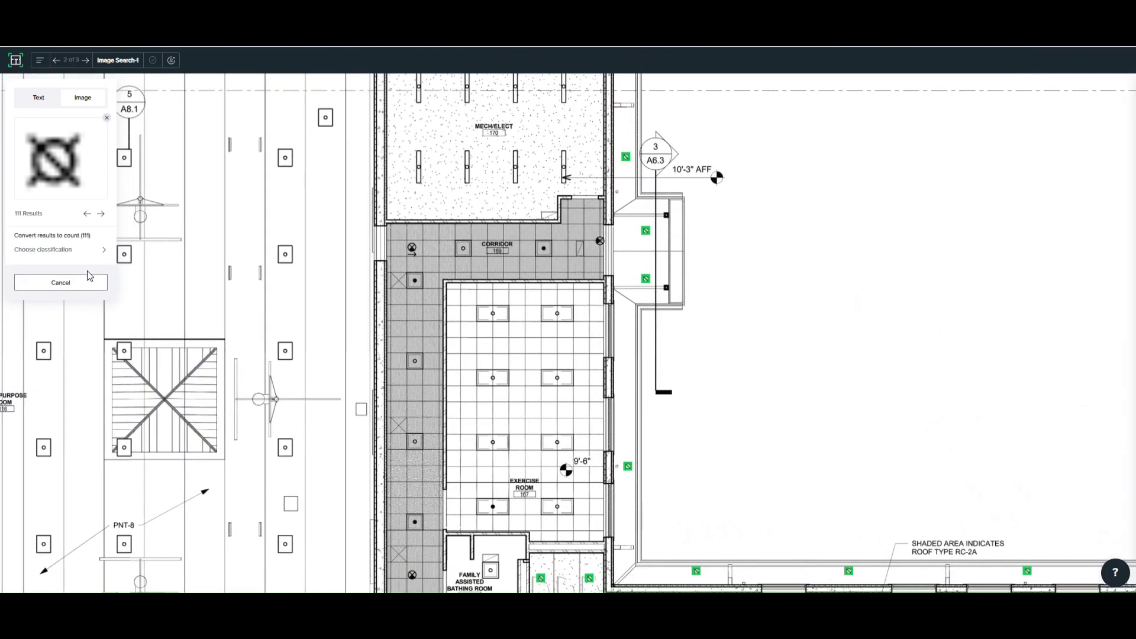
# Create a pink-diamond 'Lighting Fixture Type A' classification and convert the 111 matches into it
pyautogui.click(84, 251)
pyautogui.click(136, 252)
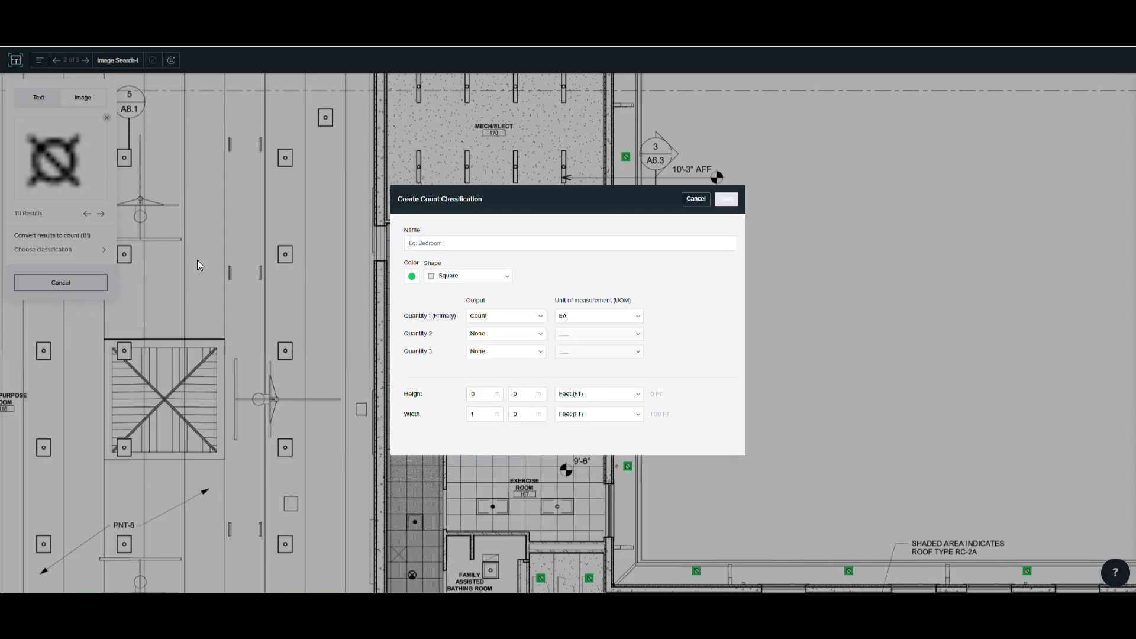
pyautogui.write('Lighting Fixture Type A')
pyautogui.click(464, 276)
pyautogui.click(469, 361)
pyautogui.click(411, 276)
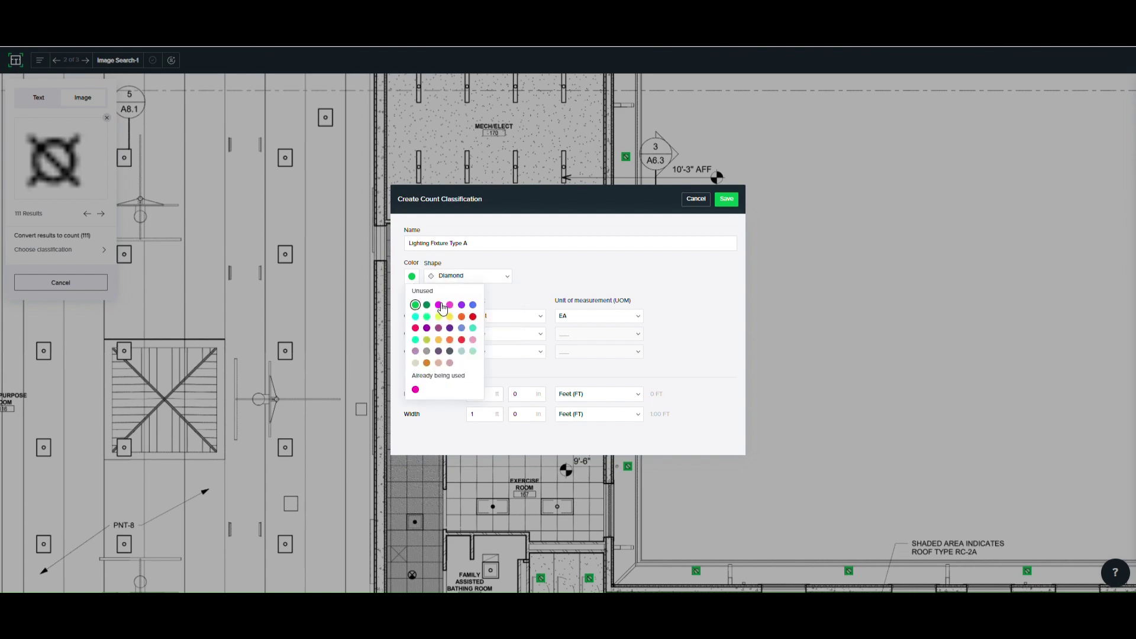
pyautogui.click(477, 316)
pyautogui.click(727, 199)
pyautogui.click(86, 272)
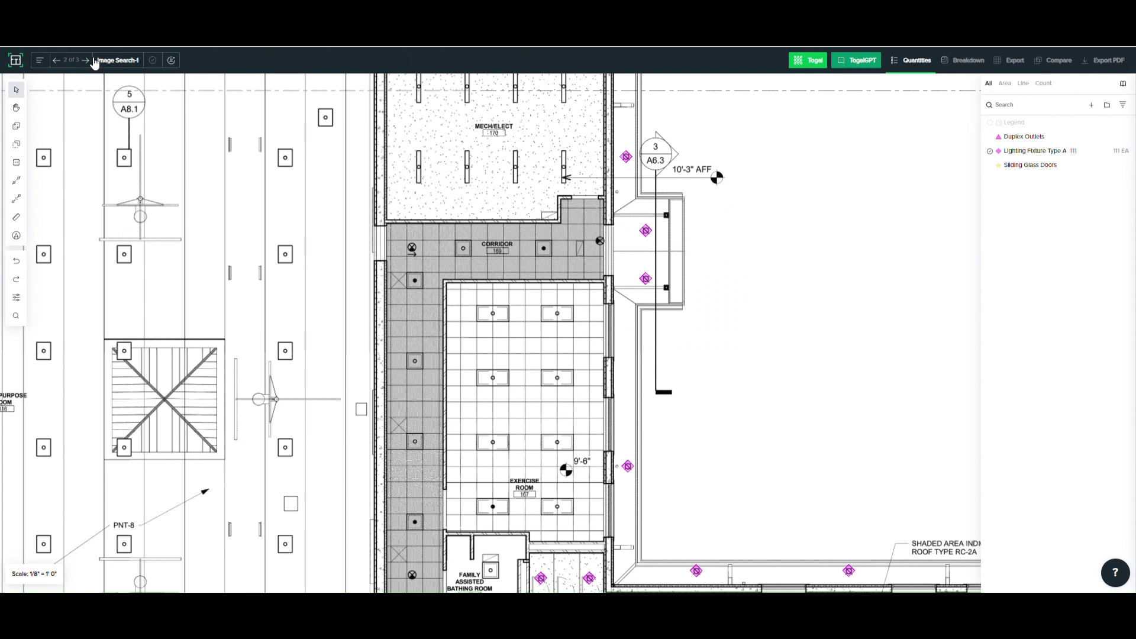
# Zoom and pan in on the West Overall elevation of the ELEVATION DEMO sheet
pyautogui.scroll(5, 479, 344)
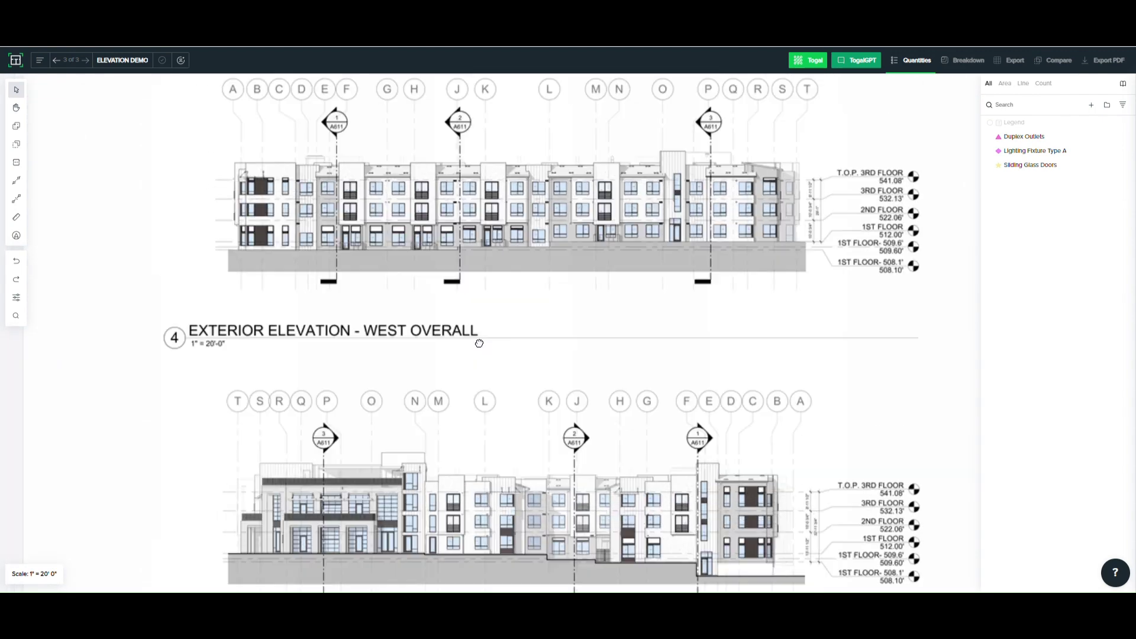
pyautogui.scroll(5, 437, 310)
pyautogui.moveTo(438, 311); pyautogui.dragTo(520, 302, button='middle')
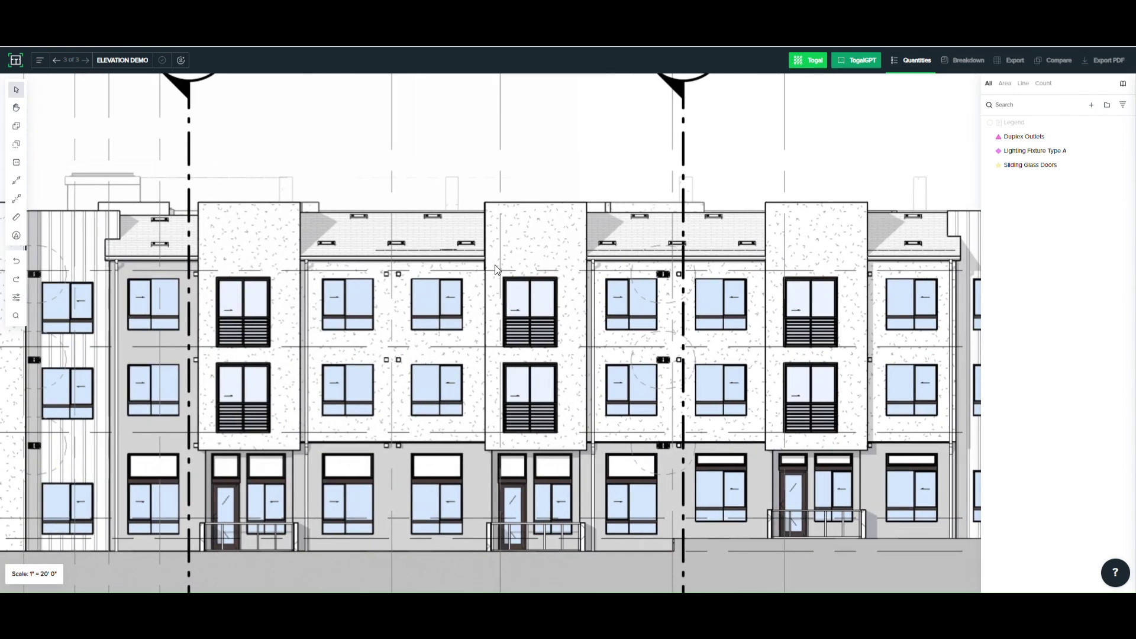
pyautogui.moveTo(498, 275)
pyautogui.mouseDown()
pyautogui.moveTo(551, 322)
pyautogui.moveTo(563, 374)
pyautogui.mouseUp()
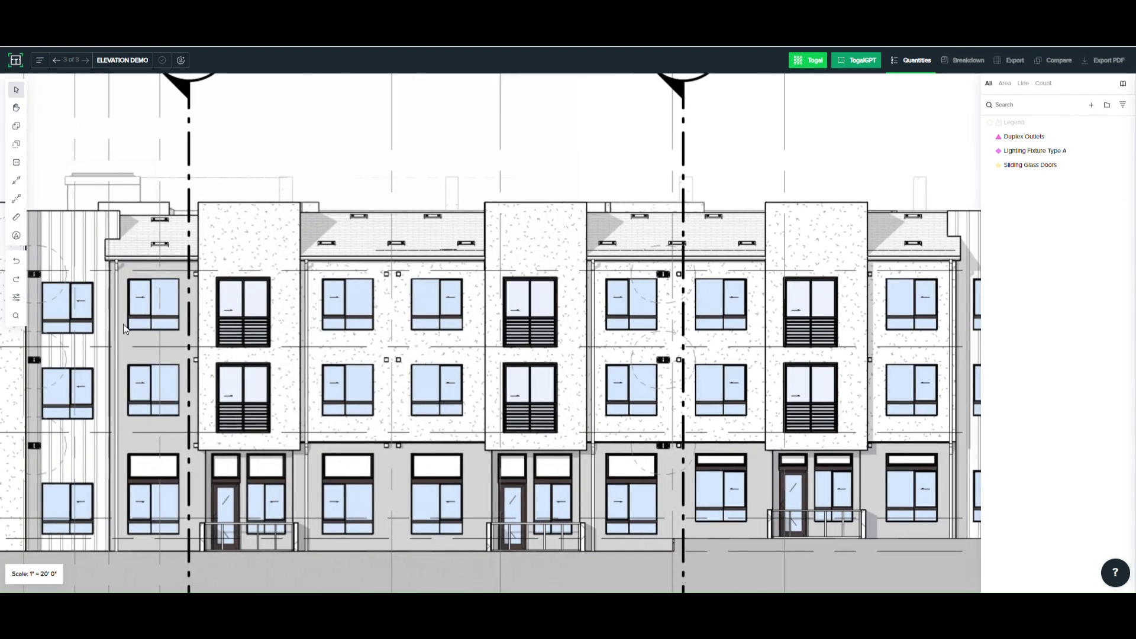
# Run an image search with the upper middle sliding glass door as the sample, finding 61 matches
pyautogui.click(16, 325)
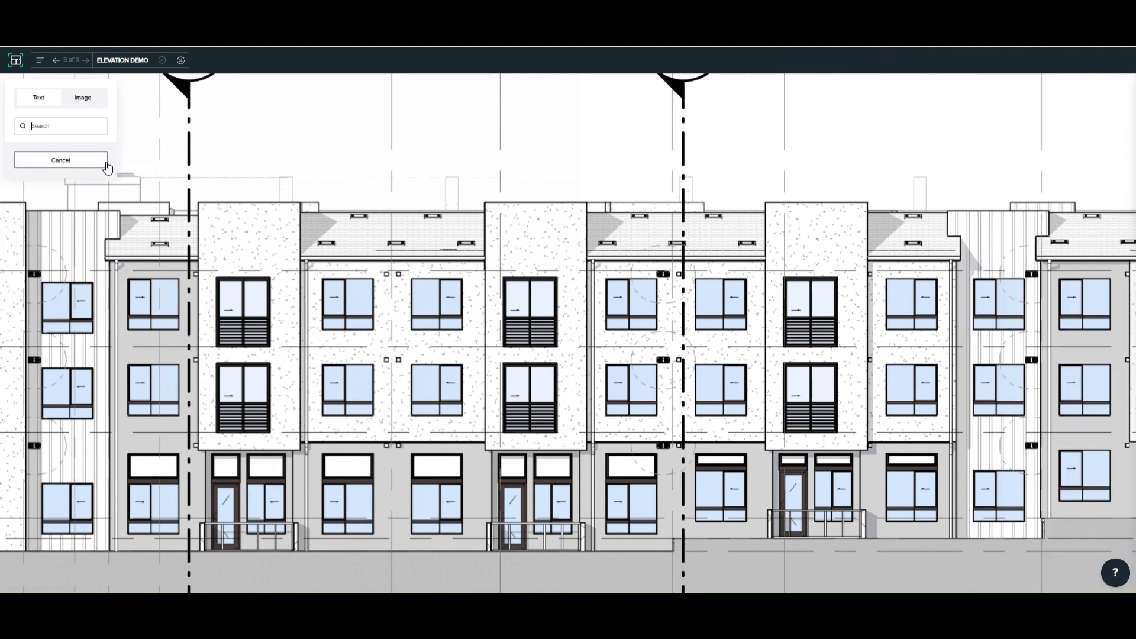
pyautogui.click(83, 97)
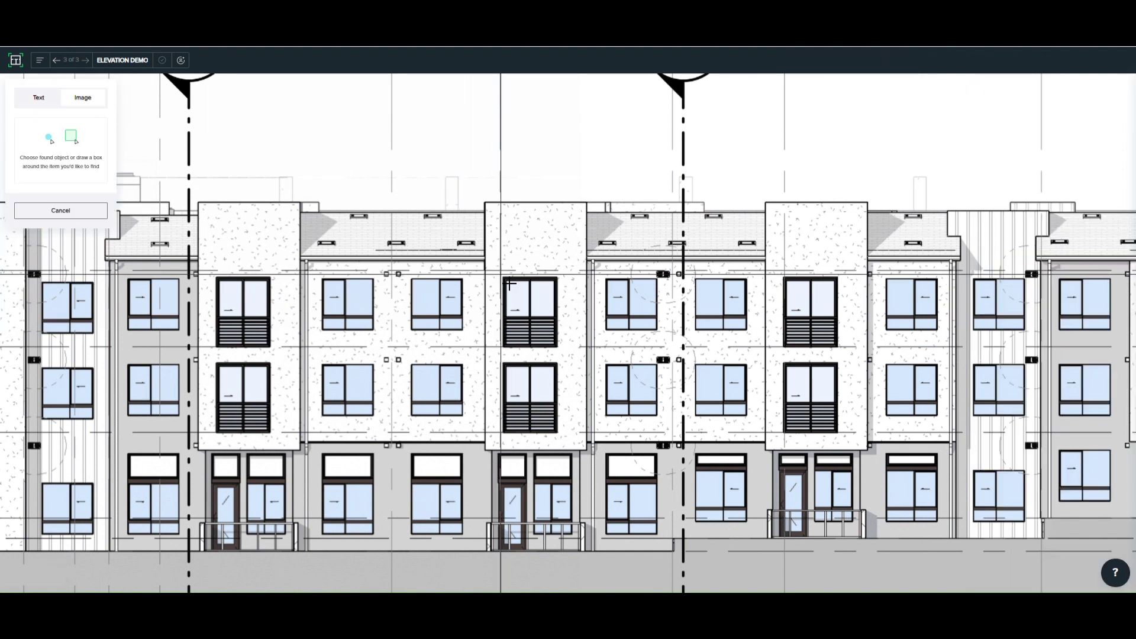
pyautogui.moveTo(500, 275); pyautogui.dragTo(570, 358)
pyautogui.click(83, 258)
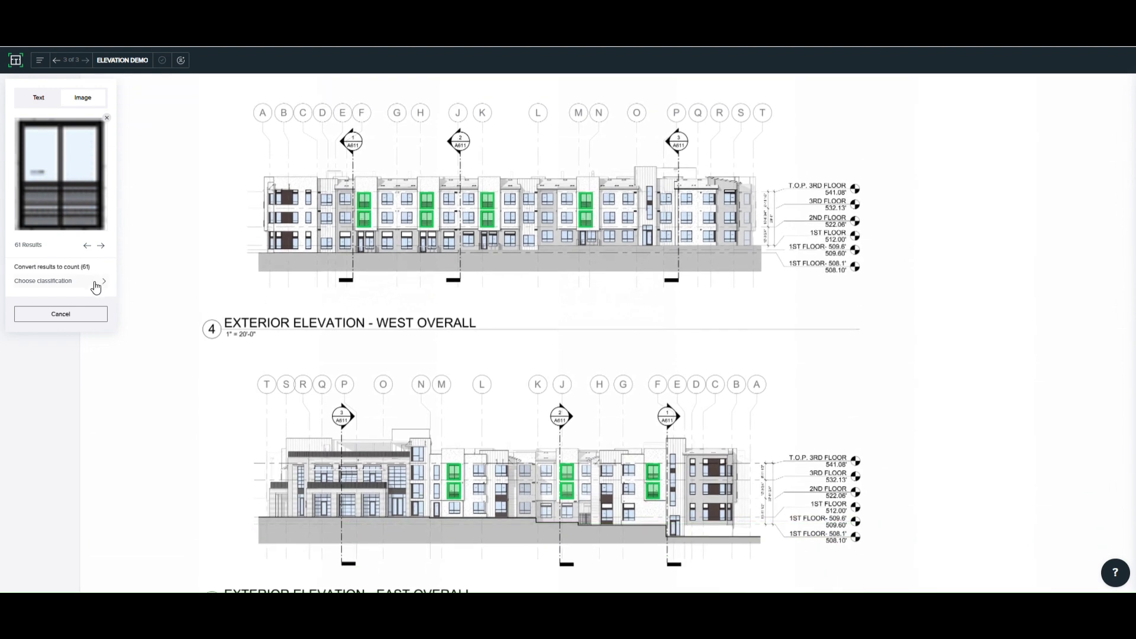
# Assign the 61 matches to the existing Sliding Glass Doors classification and convert them
pyautogui.click(96, 287)
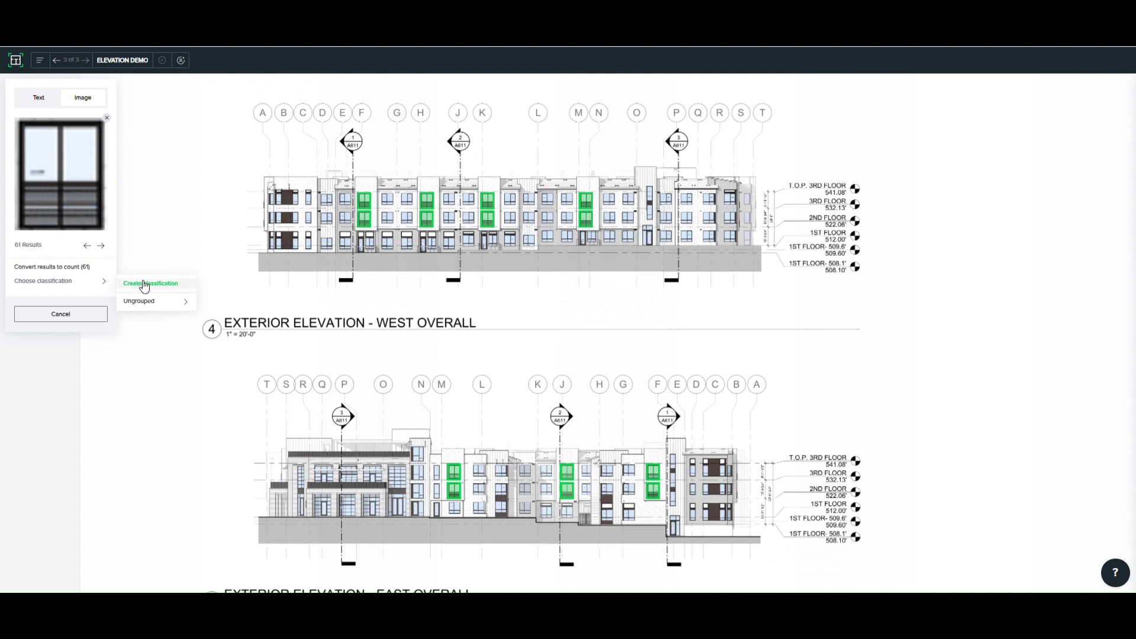
pyautogui.moveTo(145, 307)
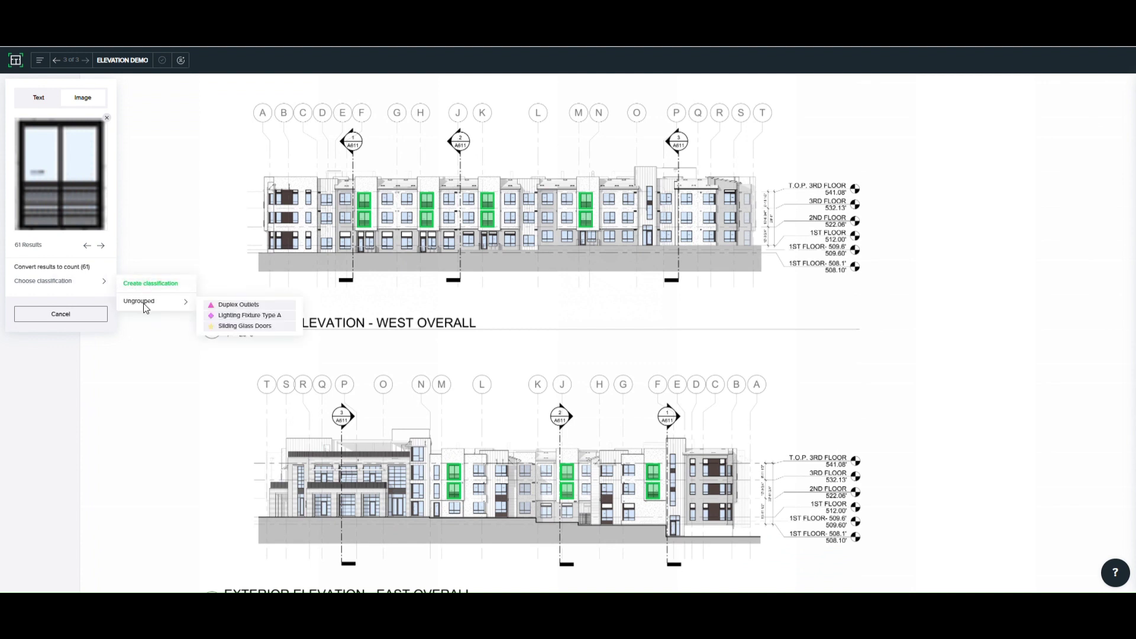
pyautogui.click(263, 330)
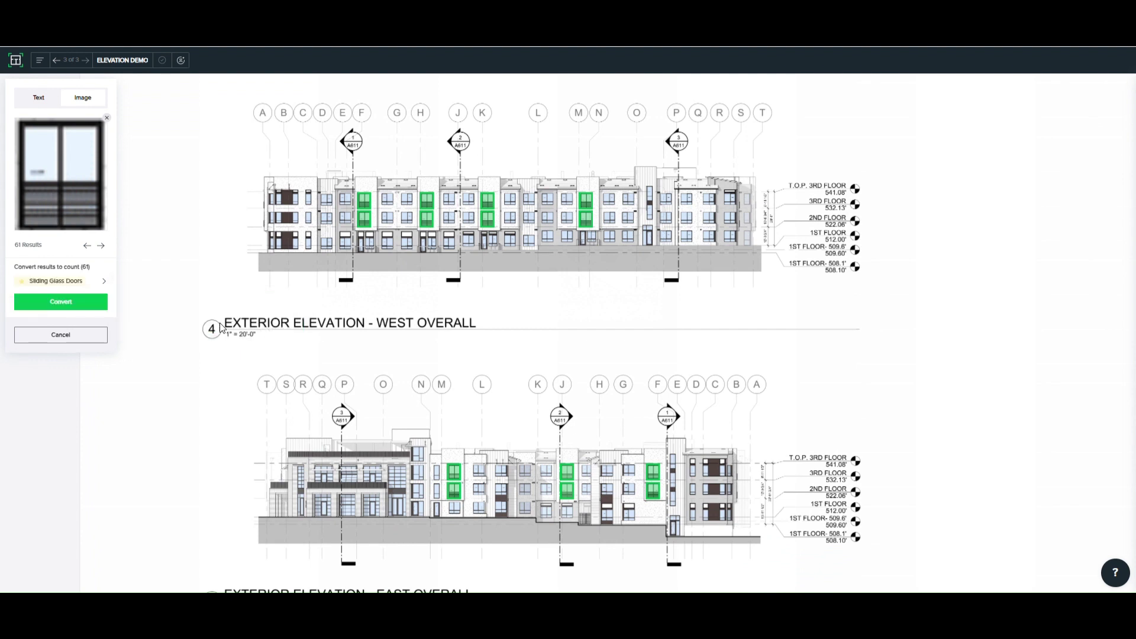
pyautogui.click(67, 302)
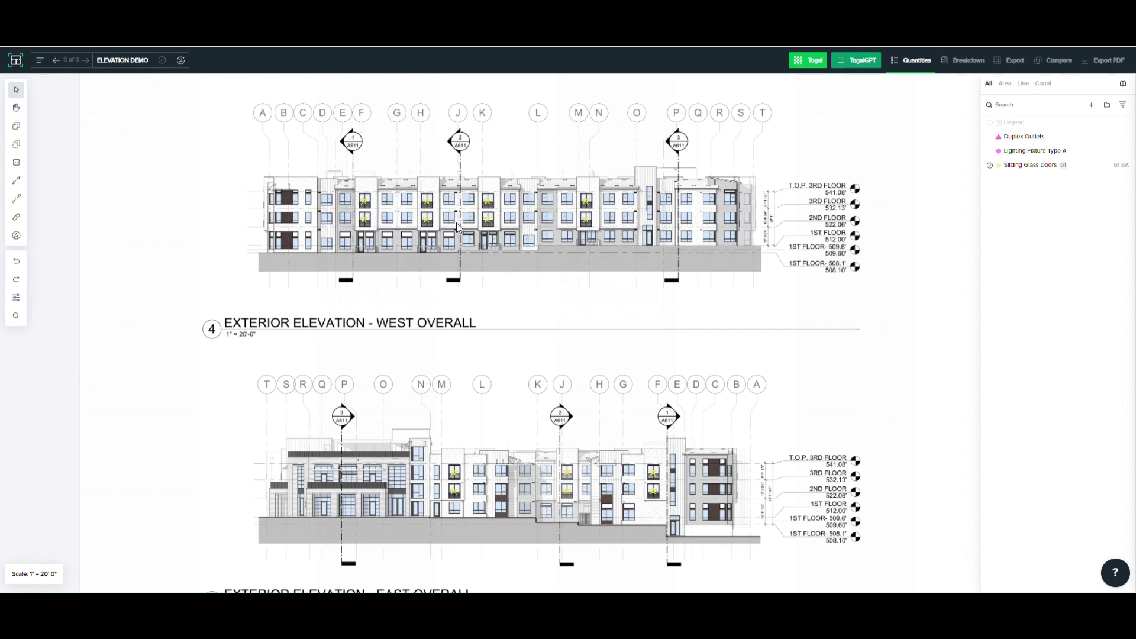
pyautogui.scroll(5, 456, 222)
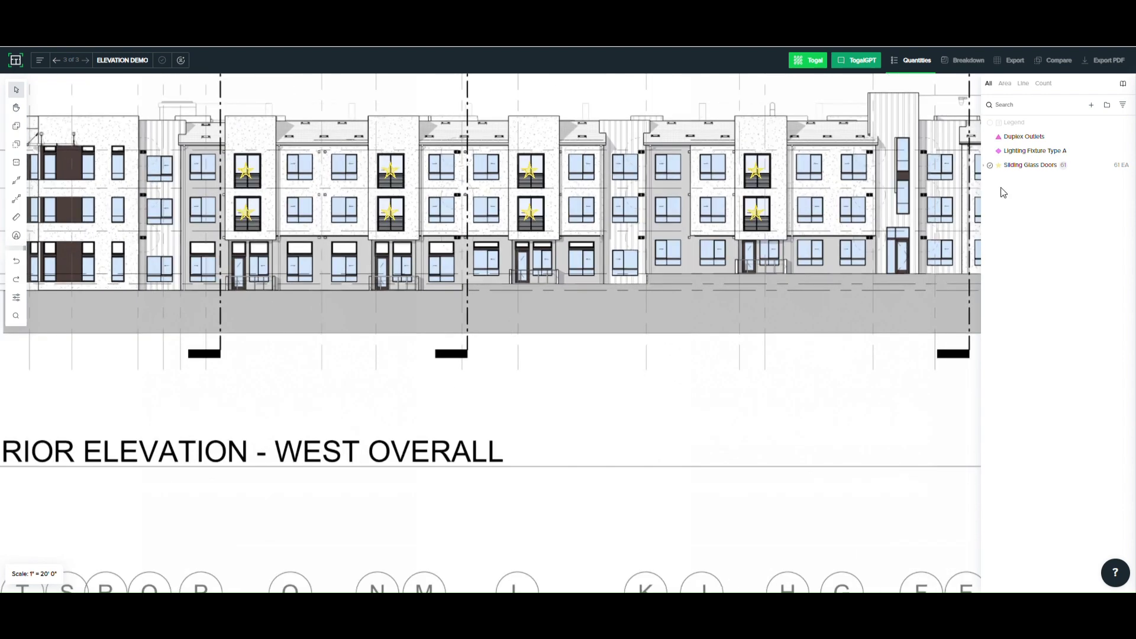
pyautogui.scroll(-5, 552, 276)
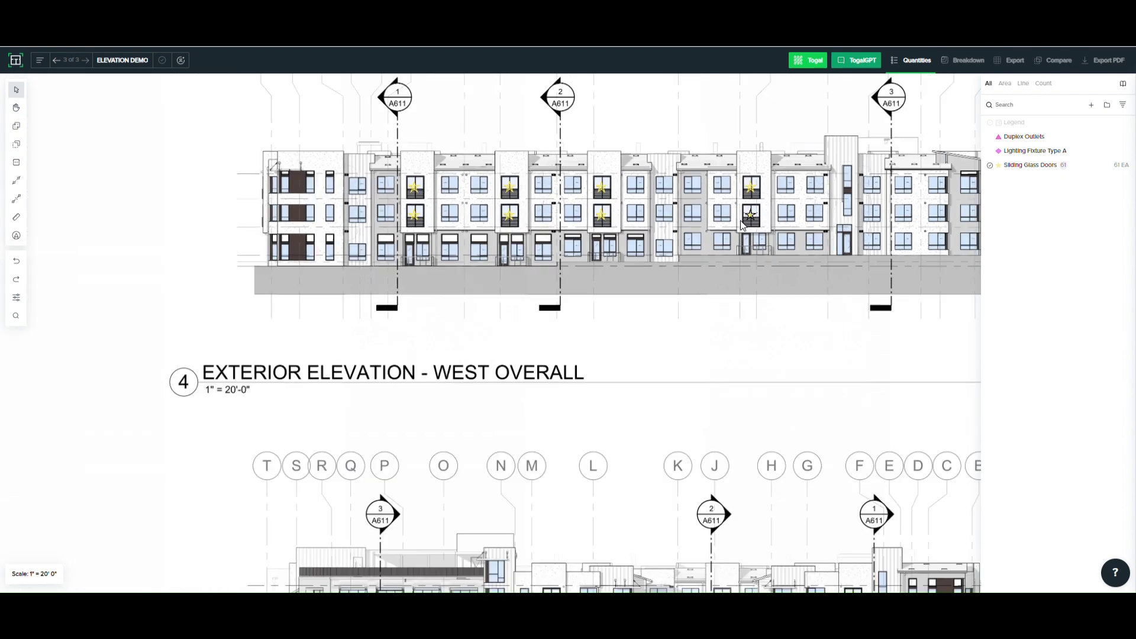
pyautogui.scroll(-5, 713, 527)
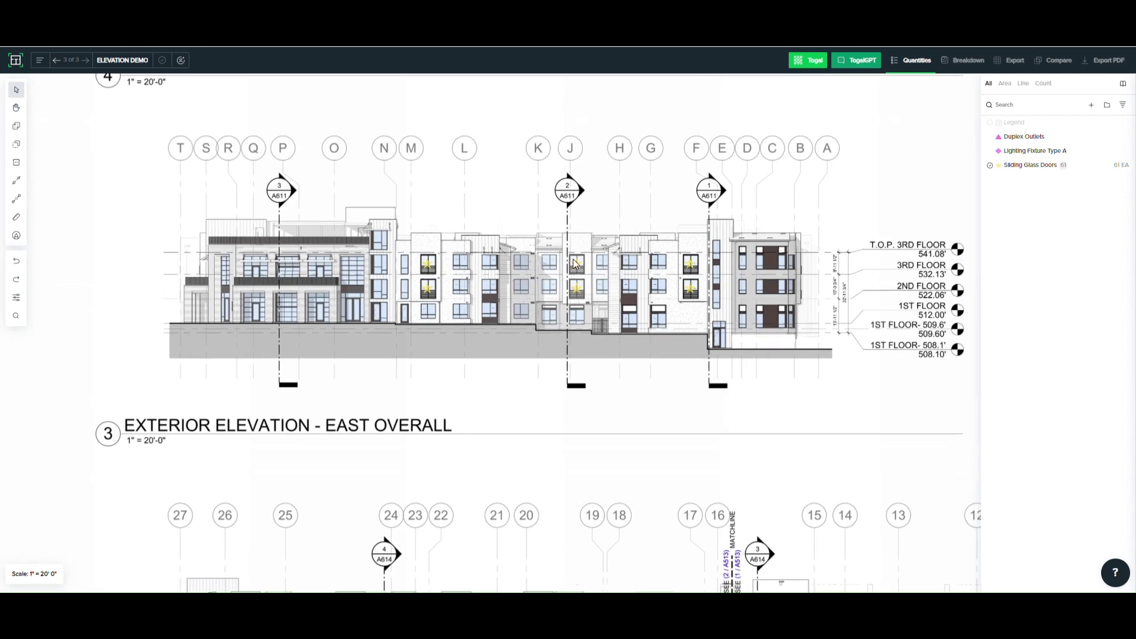
pyautogui.scroll(-5, 699, 508)
pyautogui.scroll(-3, 674, 370)
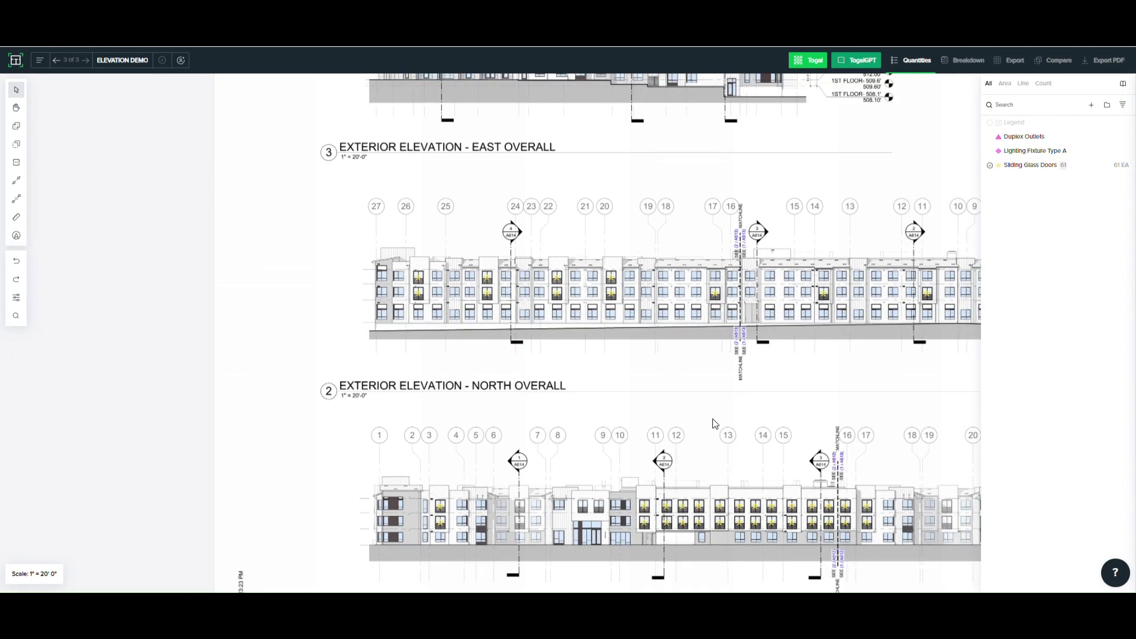
pyautogui.scroll(-5, 715, 426)
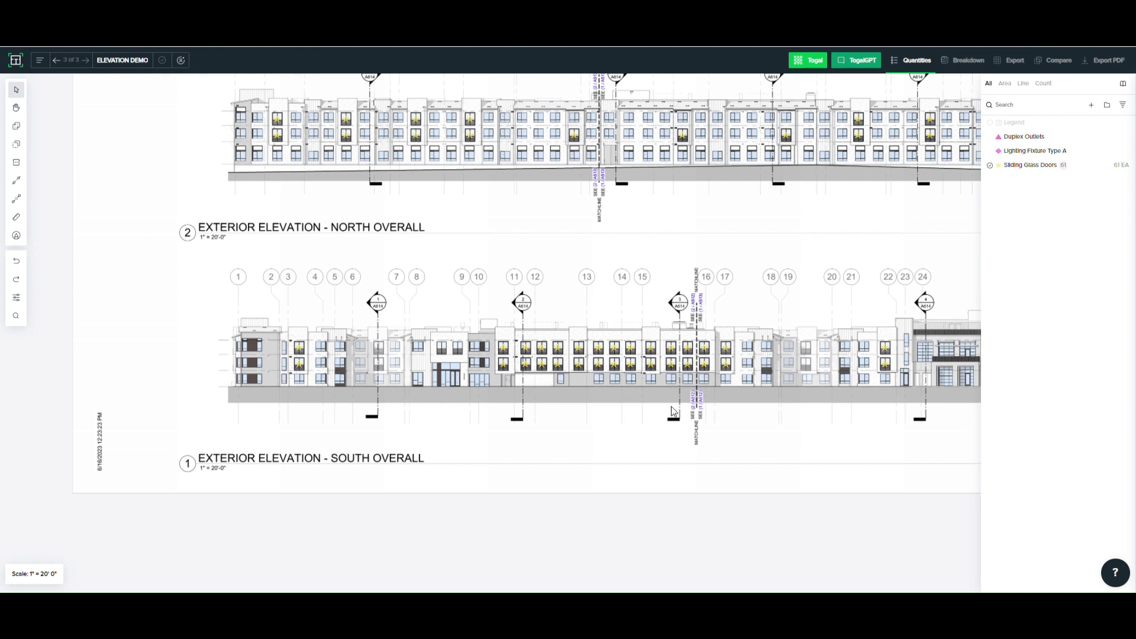
pyautogui.moveTo(675, 412); pyautogui.dragTo(610, 417)
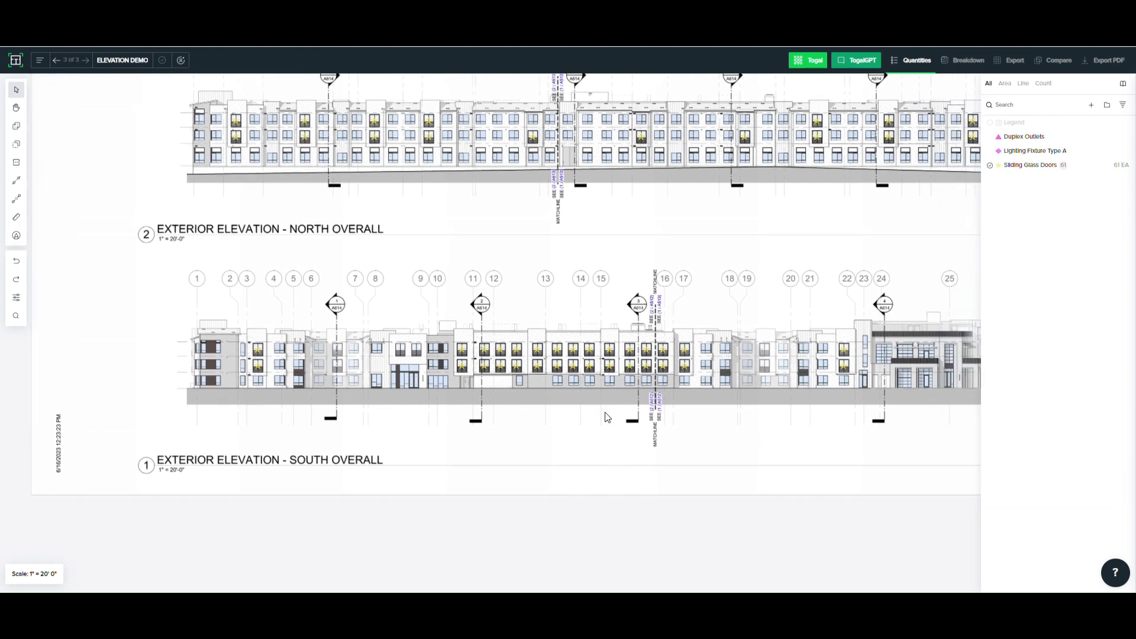